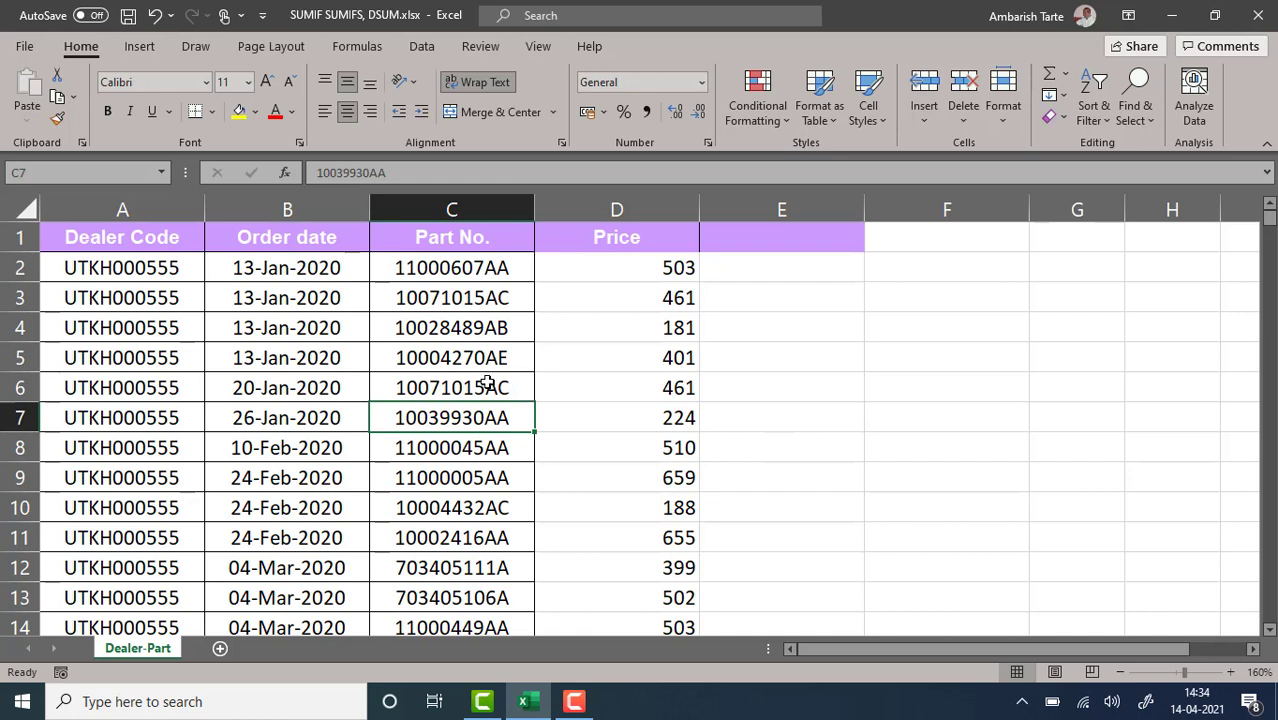
Copy part number 10071015AC from C3 into G3 and widen column G to fit it.
key("Up")
key("Up")
key("Up")
key("Up")
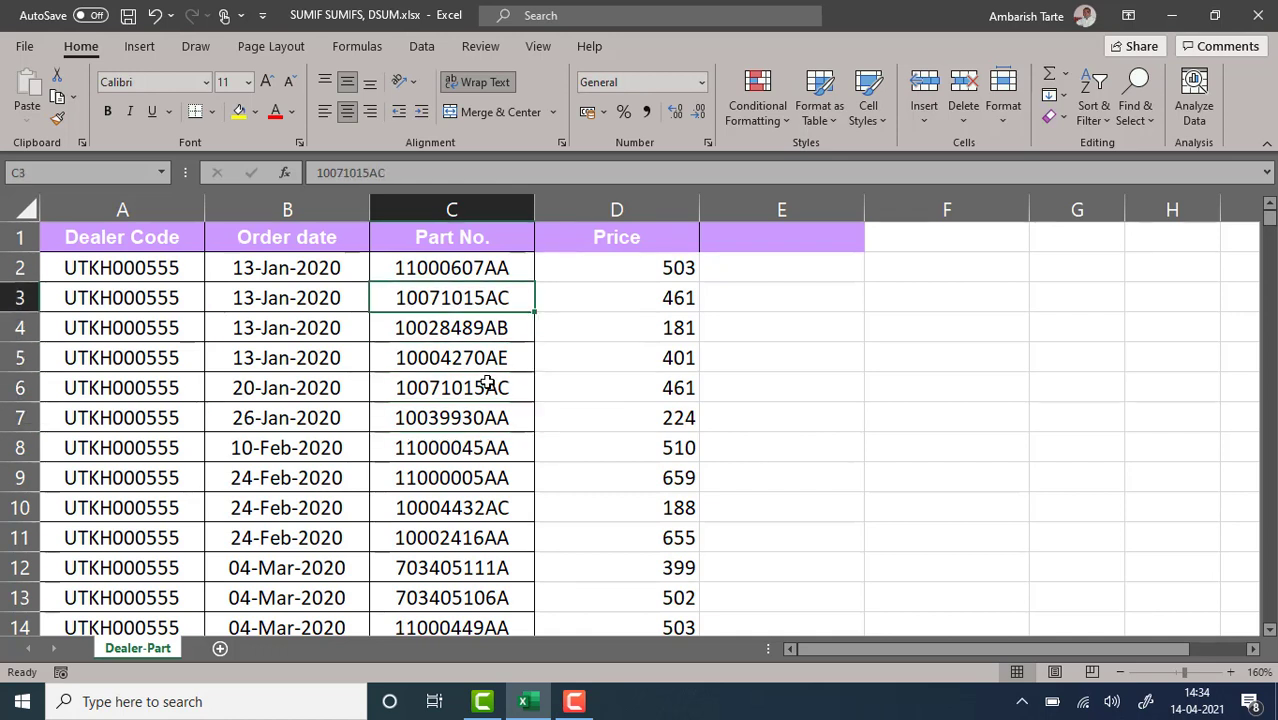
key("ctrl+c")
key("Right")
key("Right")
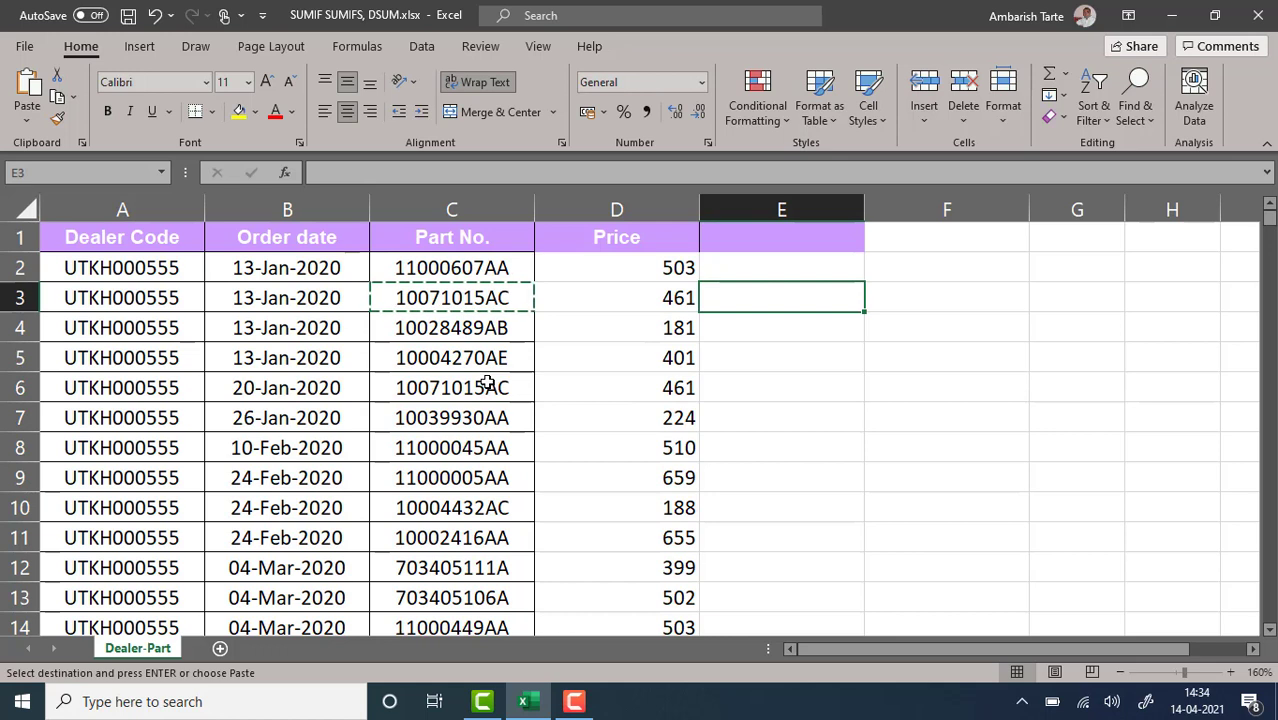
key("Right")
key("Right")
key("ctrl+v")
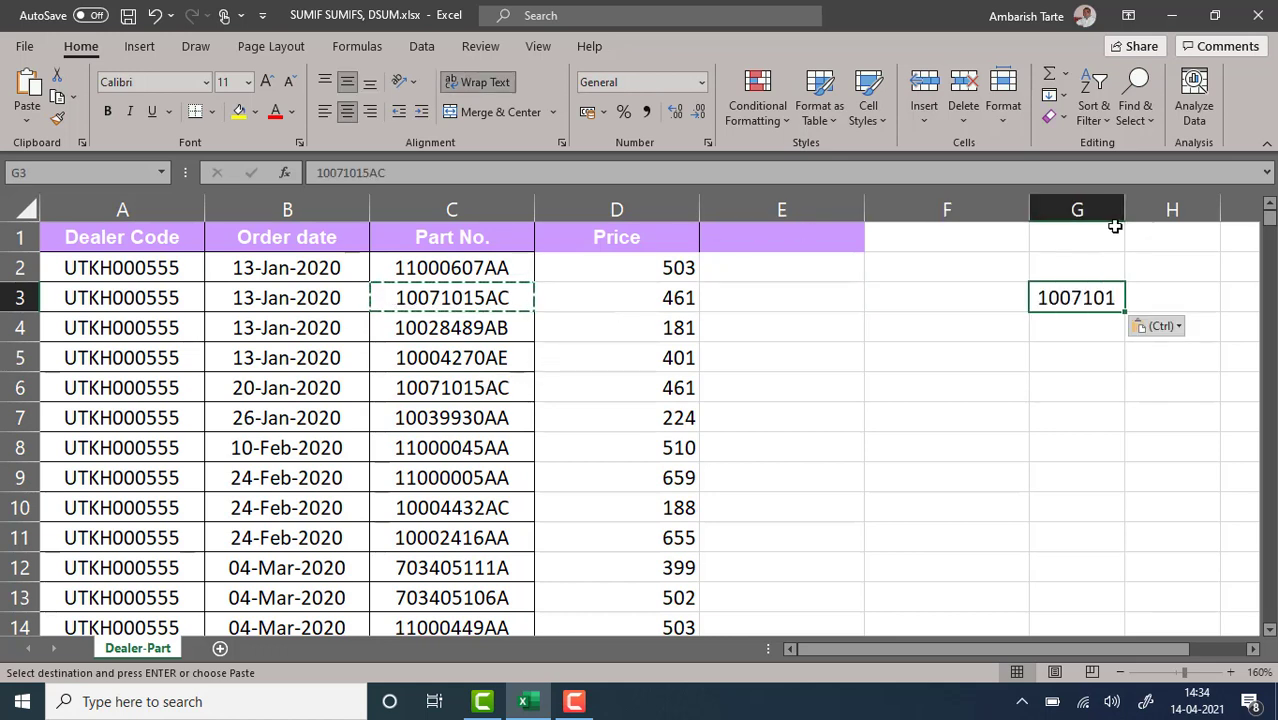
left_click_drag(1124, 209, 1155, 209)
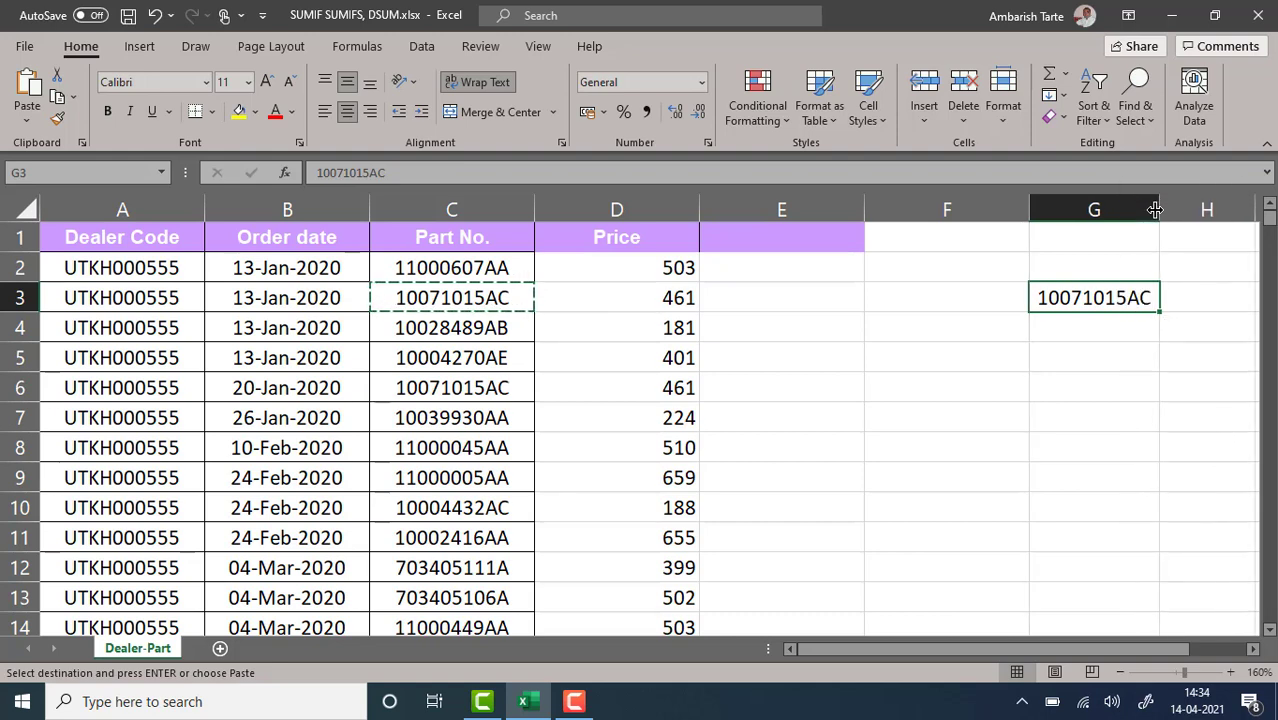
Start a SUMIF in G5 with the part number range C2:C1069.
key("Down")
key("Down")
type("=sum")
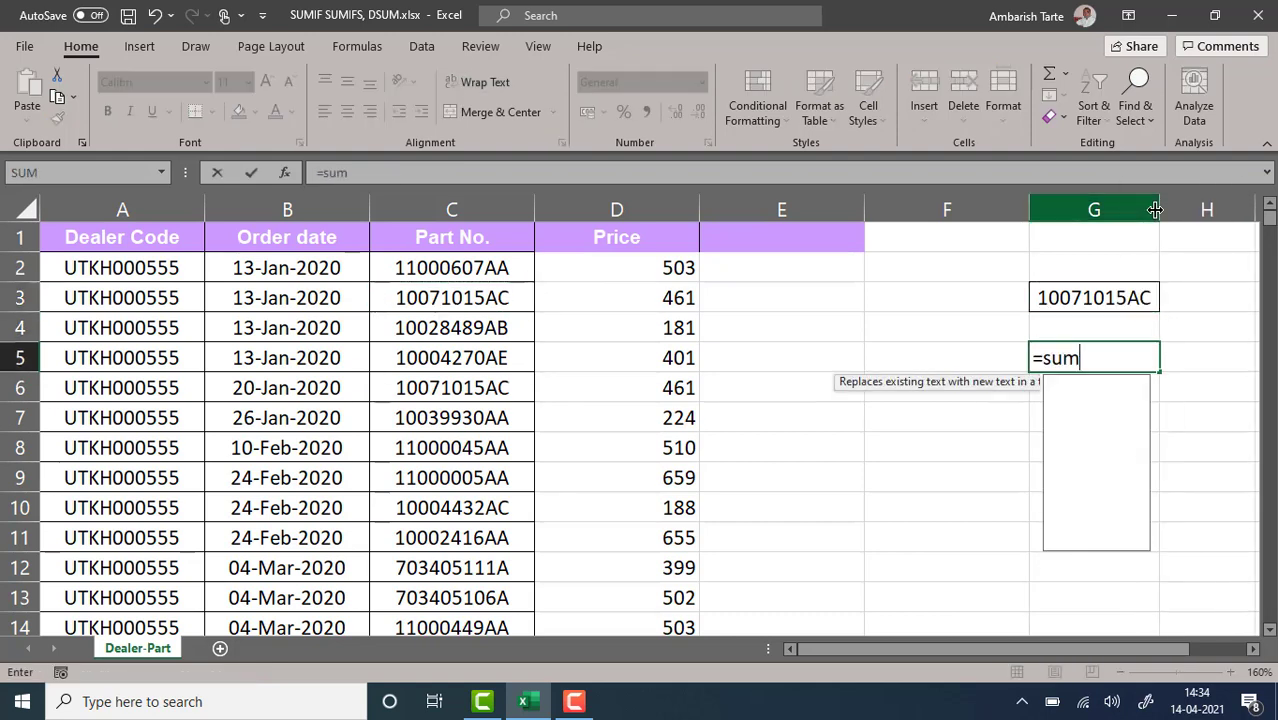
key("Tab")
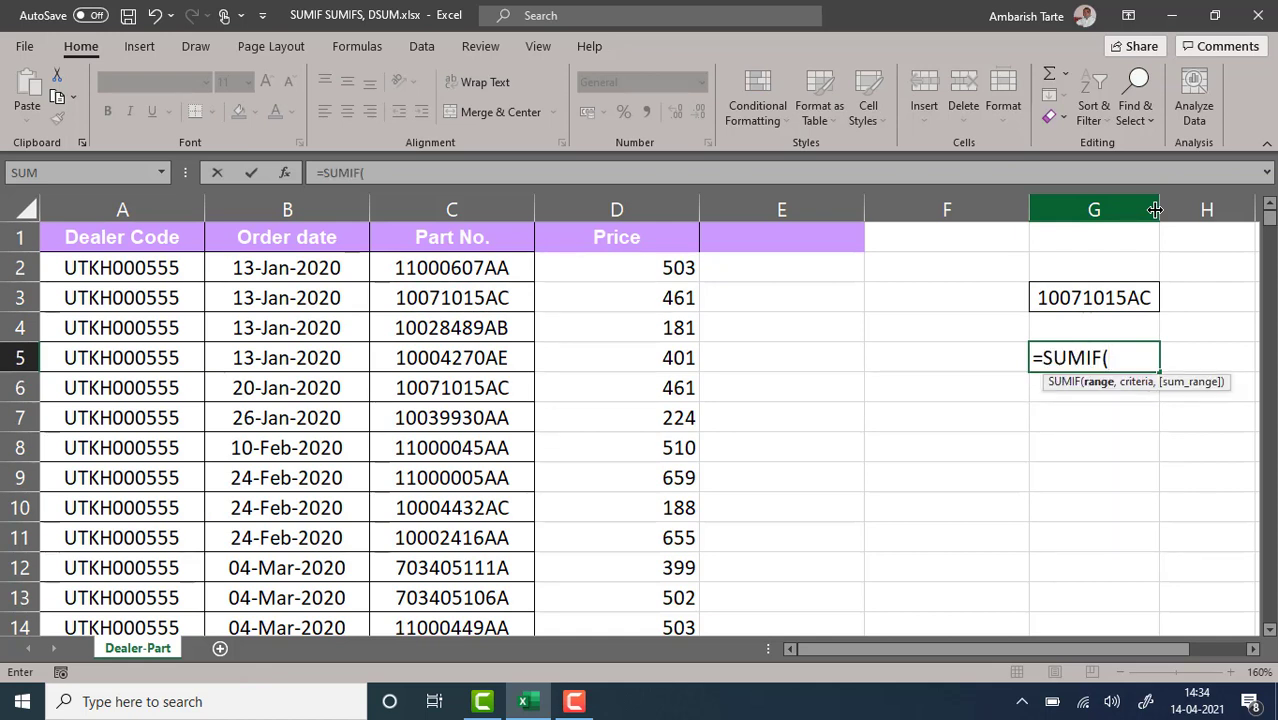
key("Left")
key("Left")
key("Left")
key("Left")
key("Left")
key("Up")
key("Up")
key("Up")
key("Right")
key("ctrl+shift+Down")
key("ctrl+BackSpace")
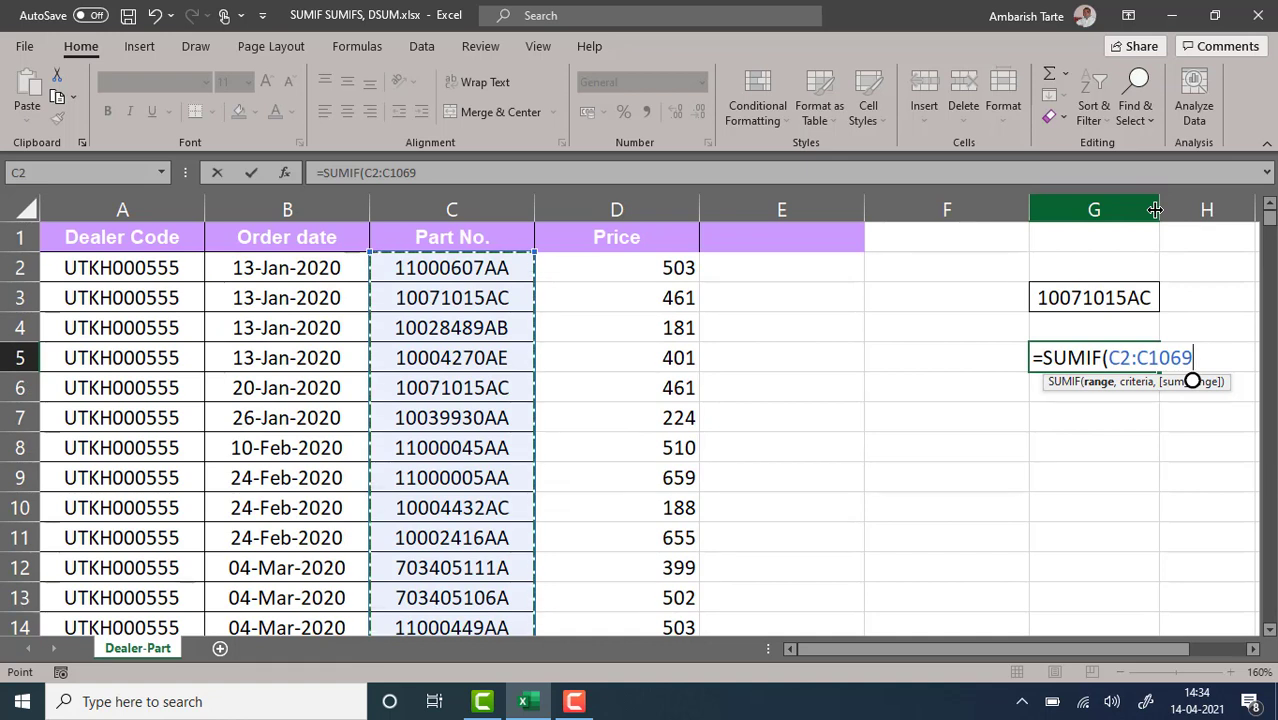
Finish the SUMIF with criterion G3 and sum range D2:D1069, giving 10142.
type(",")
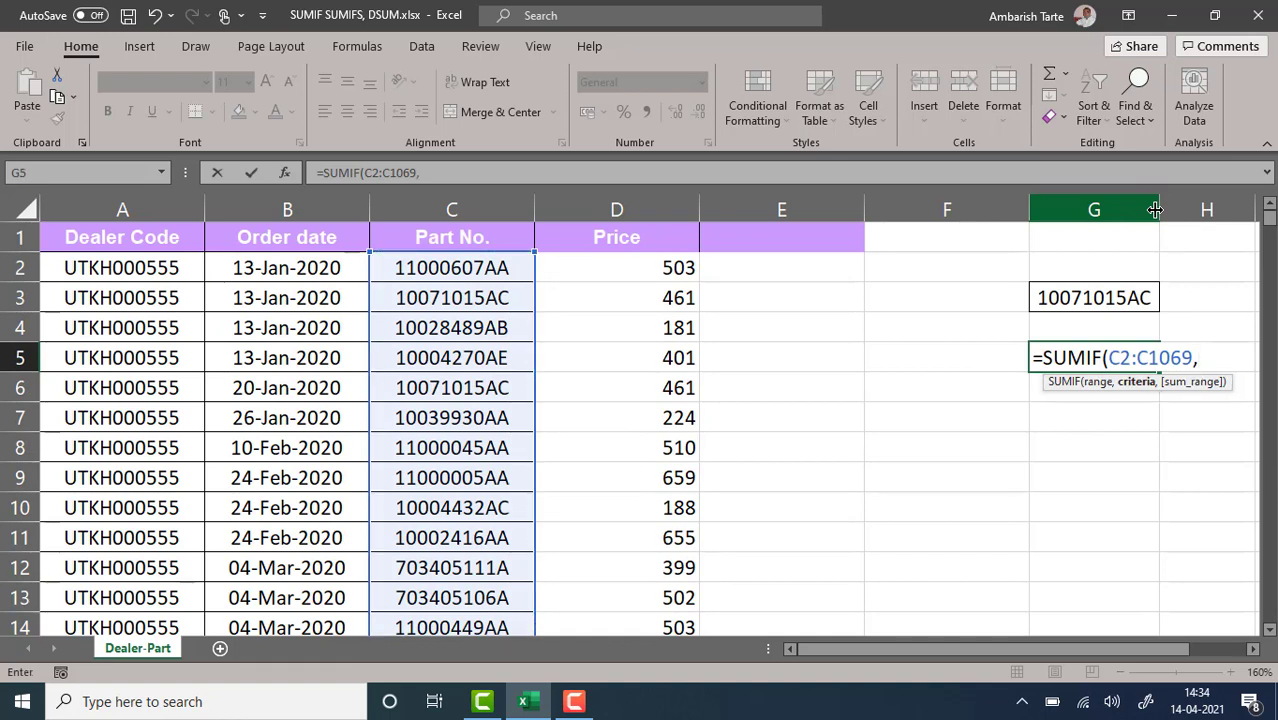
key("Up")
key("Up")
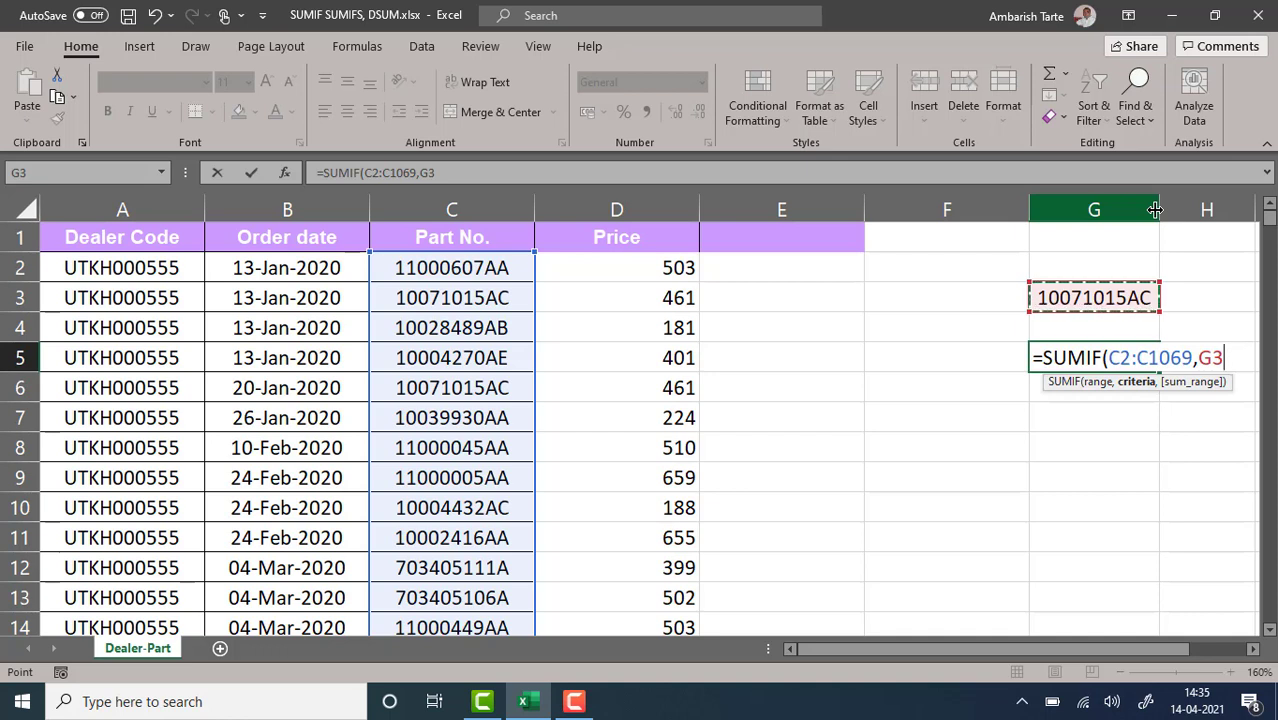
type(",")
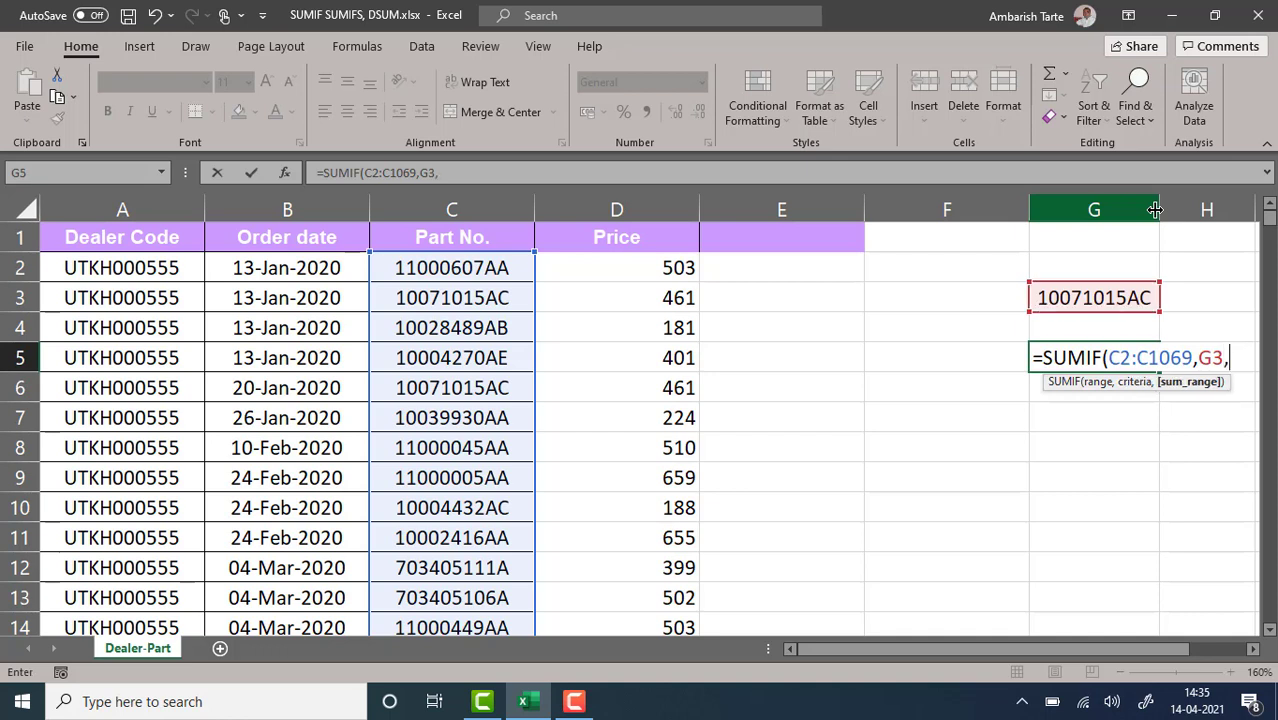
key("Left")
key("Left")
key("Left")
key("Up")
key("Up")
key("Up")
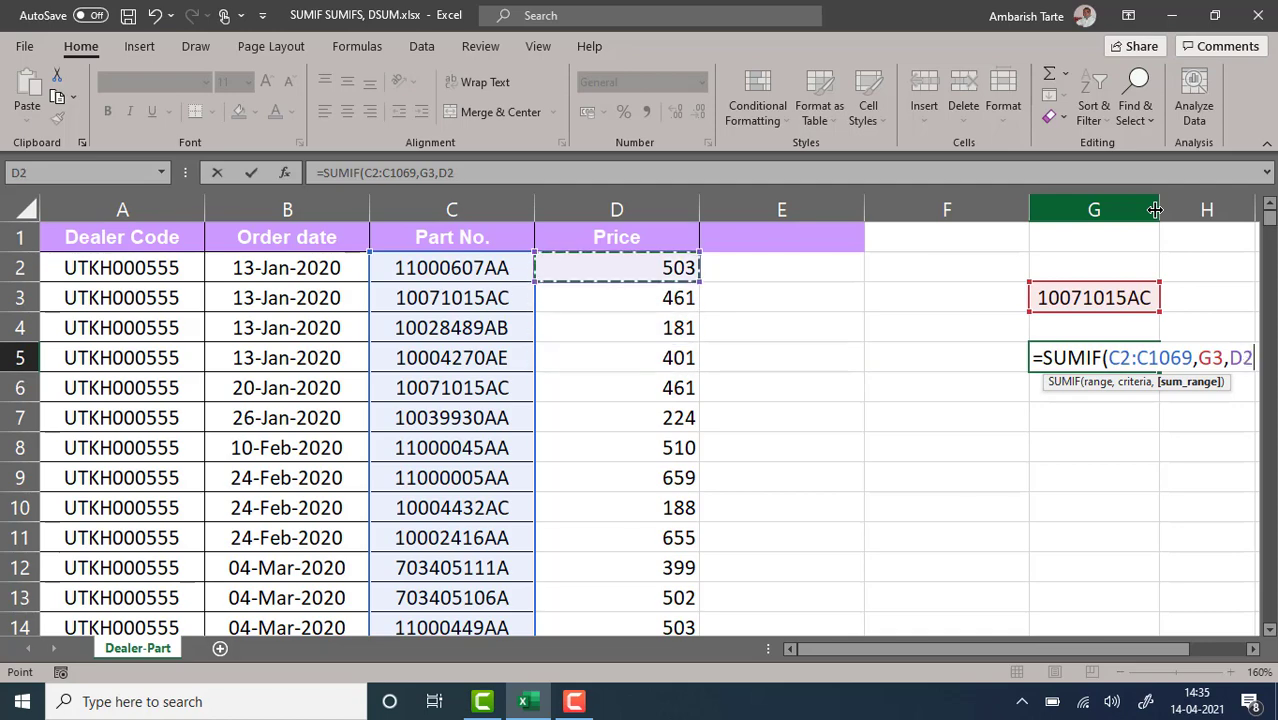
key("ctrl+shift+Down")
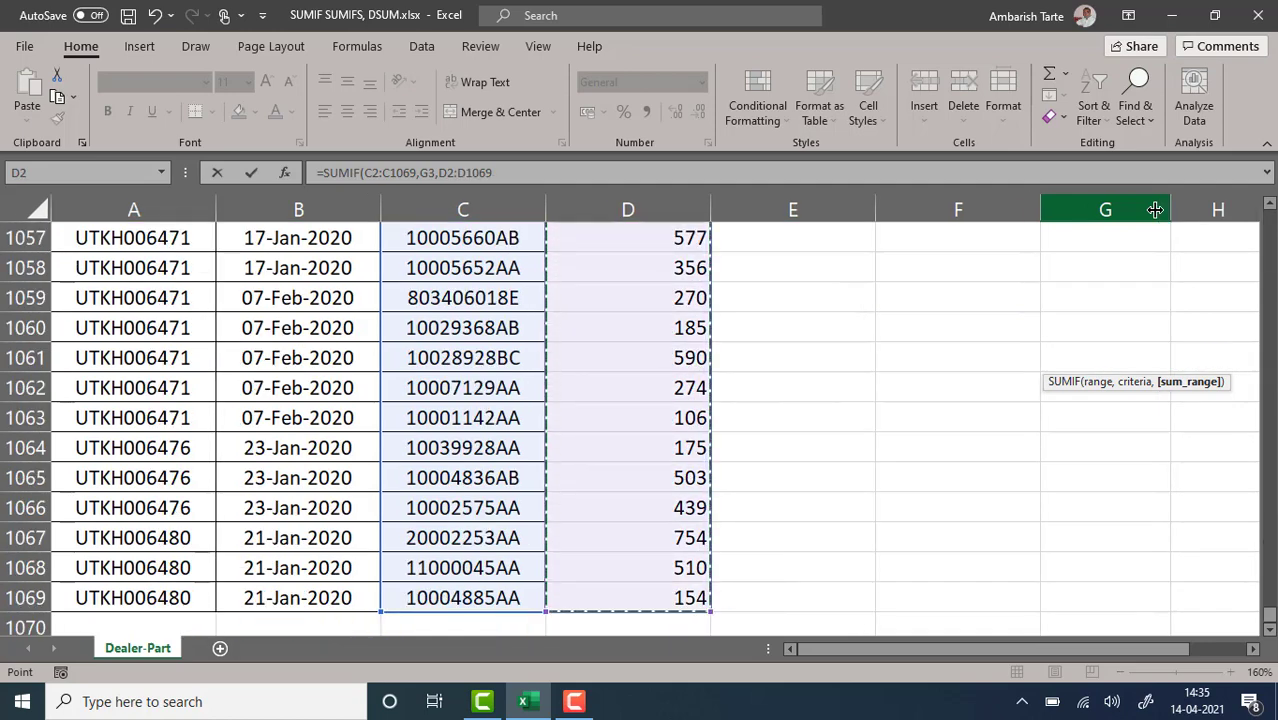
key("Return")
key("Up")
key("Up")
key("Up")
key("Up")
key("Down")
key("Down")
key("Down")
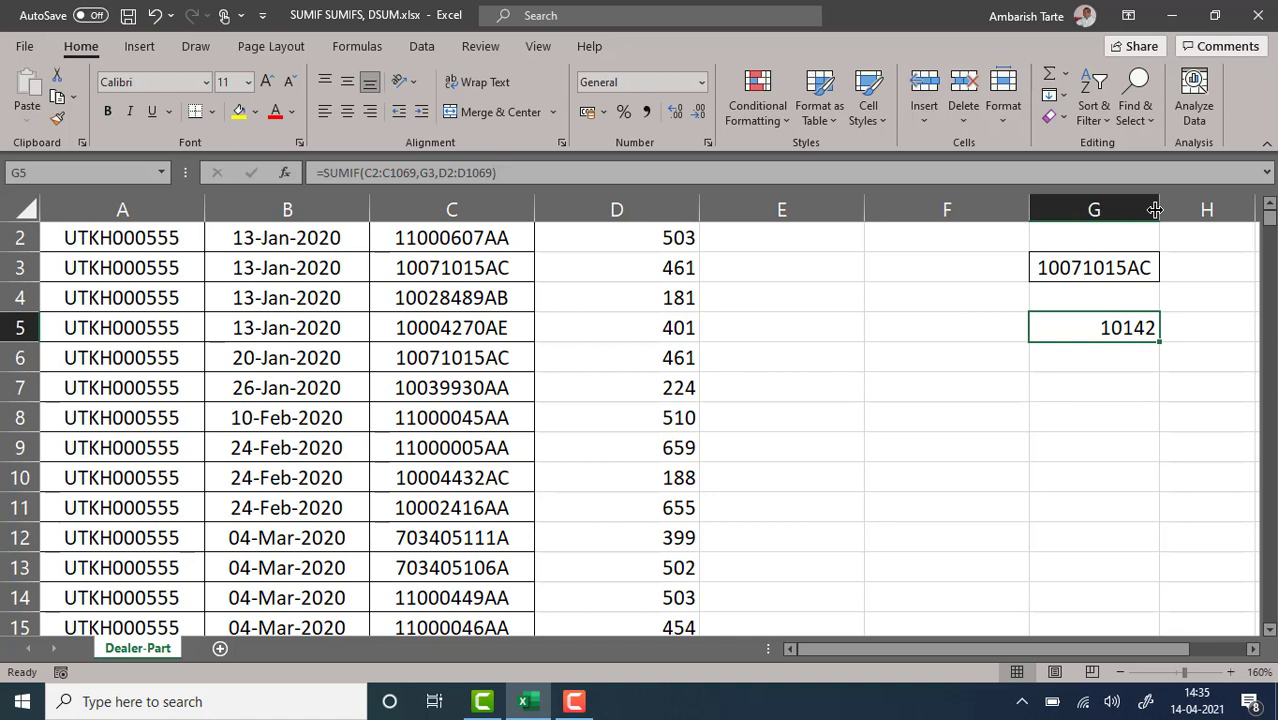
Copy dealer code UTKH000555 from A5 into H2 and autofit column H.
key("Up")
key("Up")
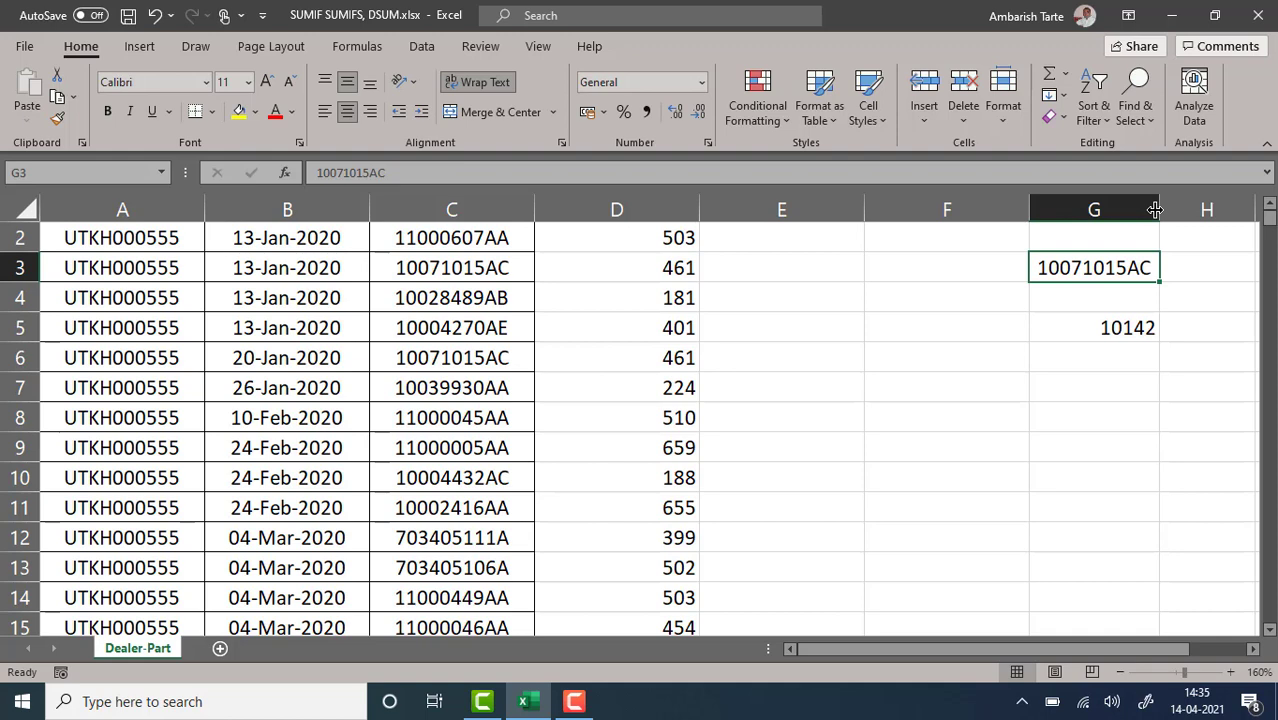
key("Up")
scroll(1155, 210, "up", 1)
key("Down")
key("Down")
key("Up")
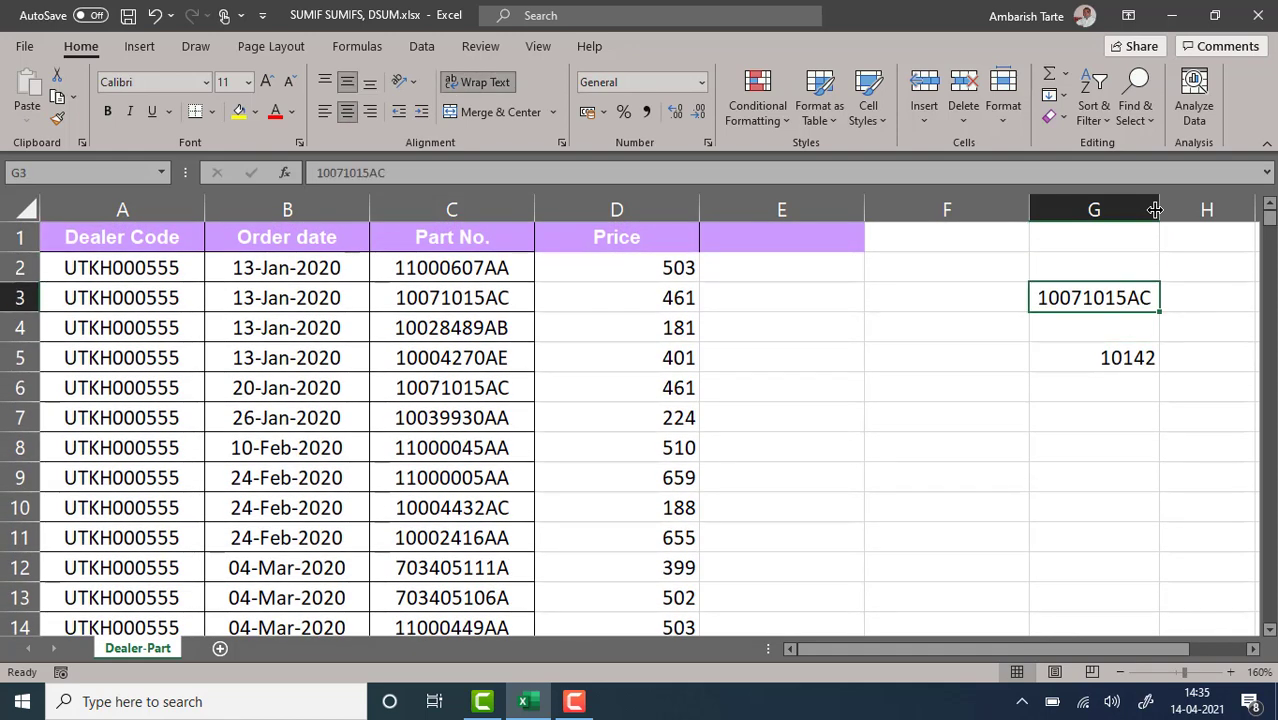
key("Down")
key("Down")
key("Up")
key("Up")
left_click(160, 344)
key("ctrl+c")
key("Right")
key("Right")
key("Right")
key("Right")
key("Right")
key("Right")
key("Right")
key("Right")
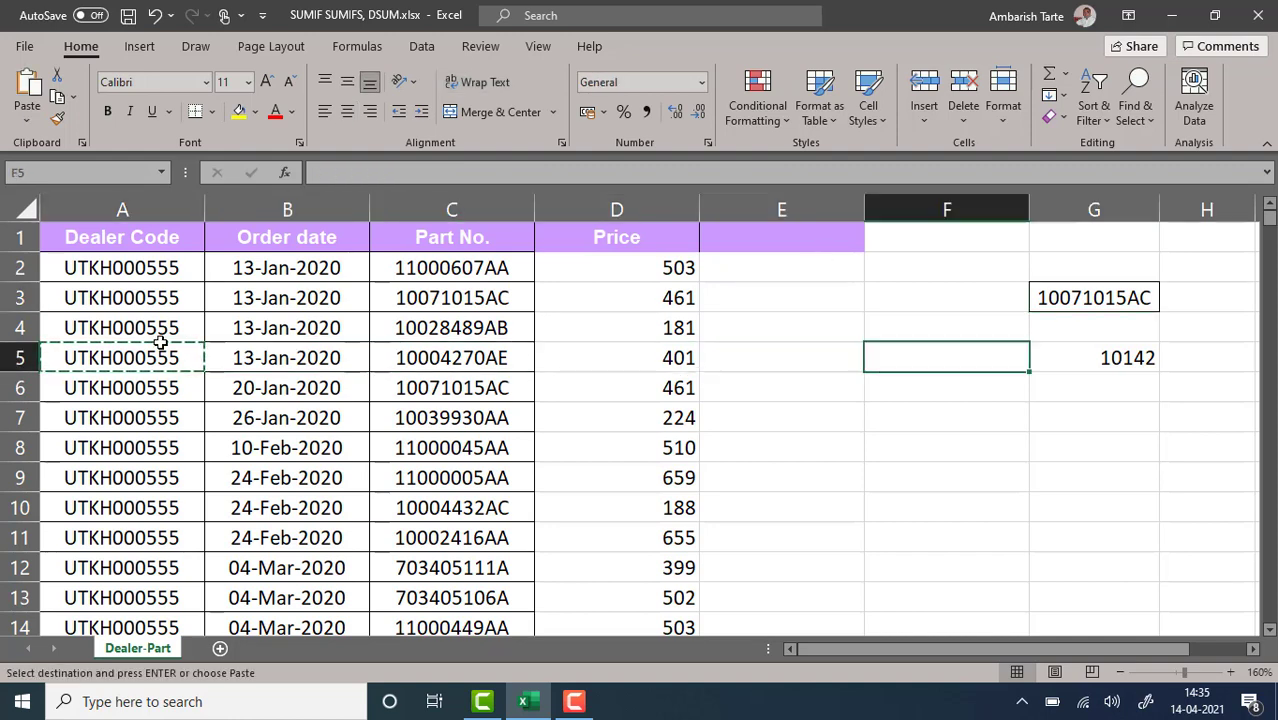
key("Up")
key("Up")
key("Up")
key("Left")
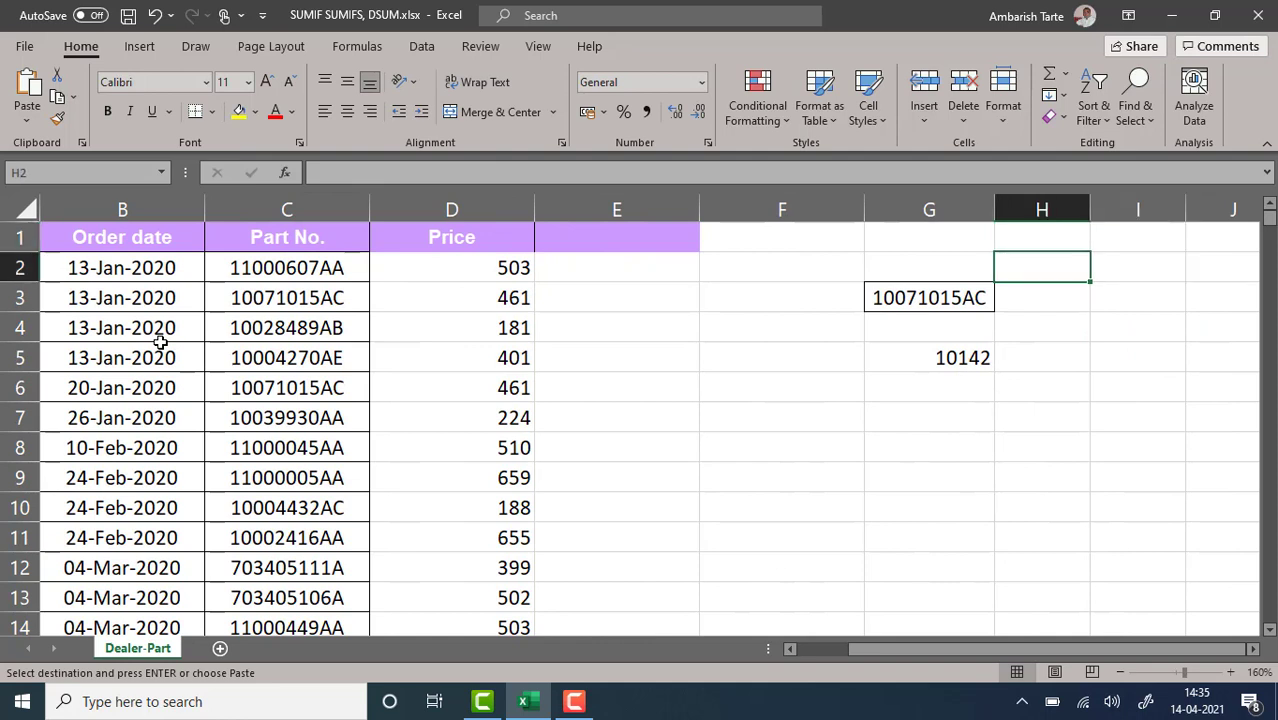
key("ctrl+v")
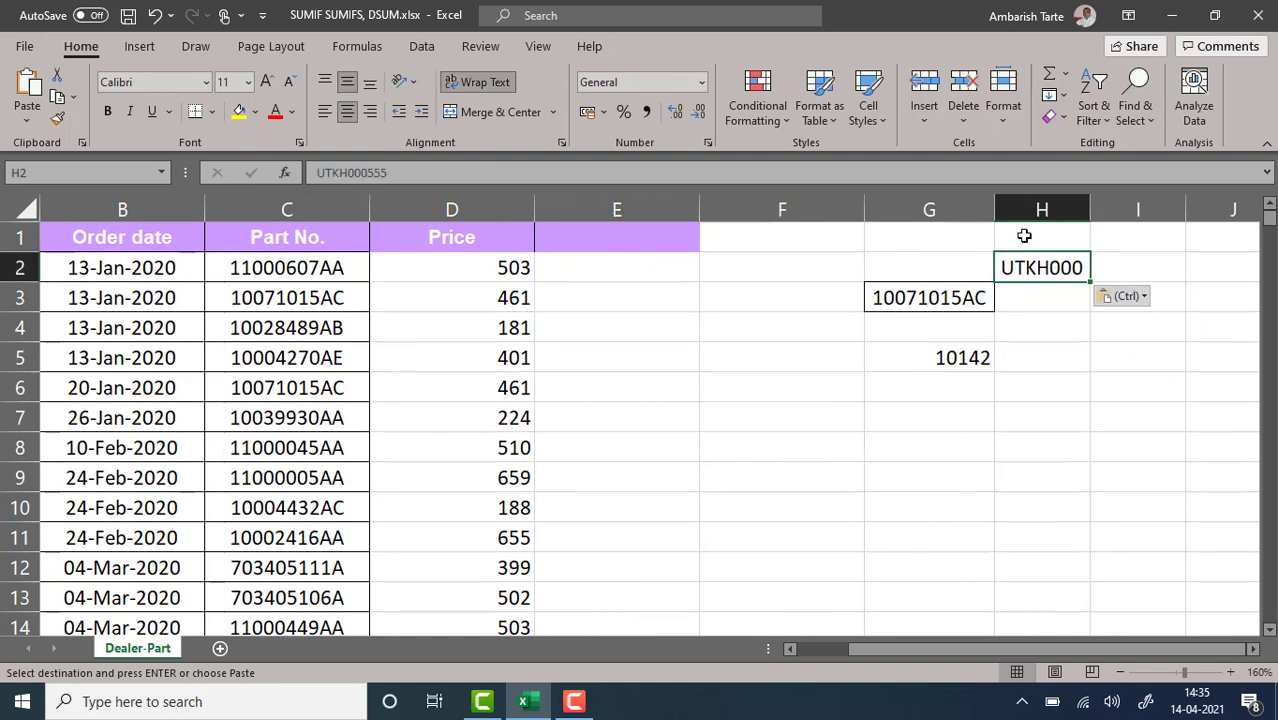
double_click(1094, 218)
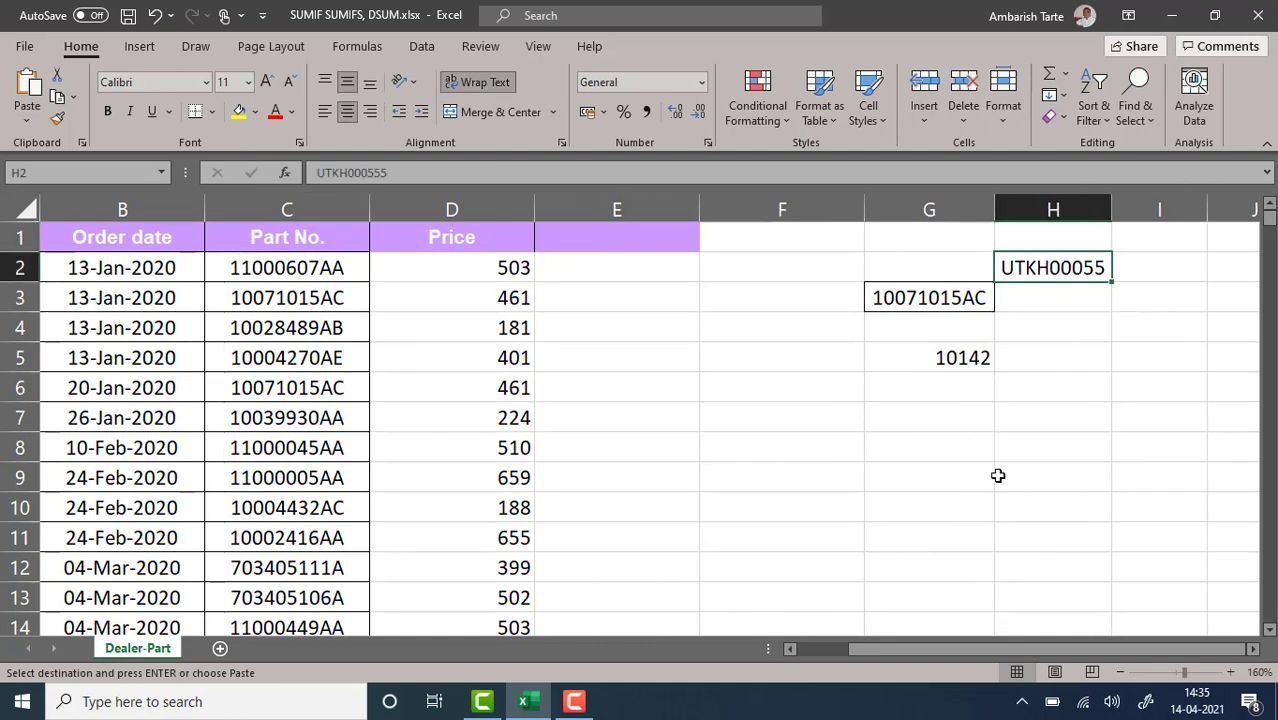
Begin a SUMIFS formula in G7 with =sum.
left_click(939, 406)
type("=sum")
key("Down")
key("Down")
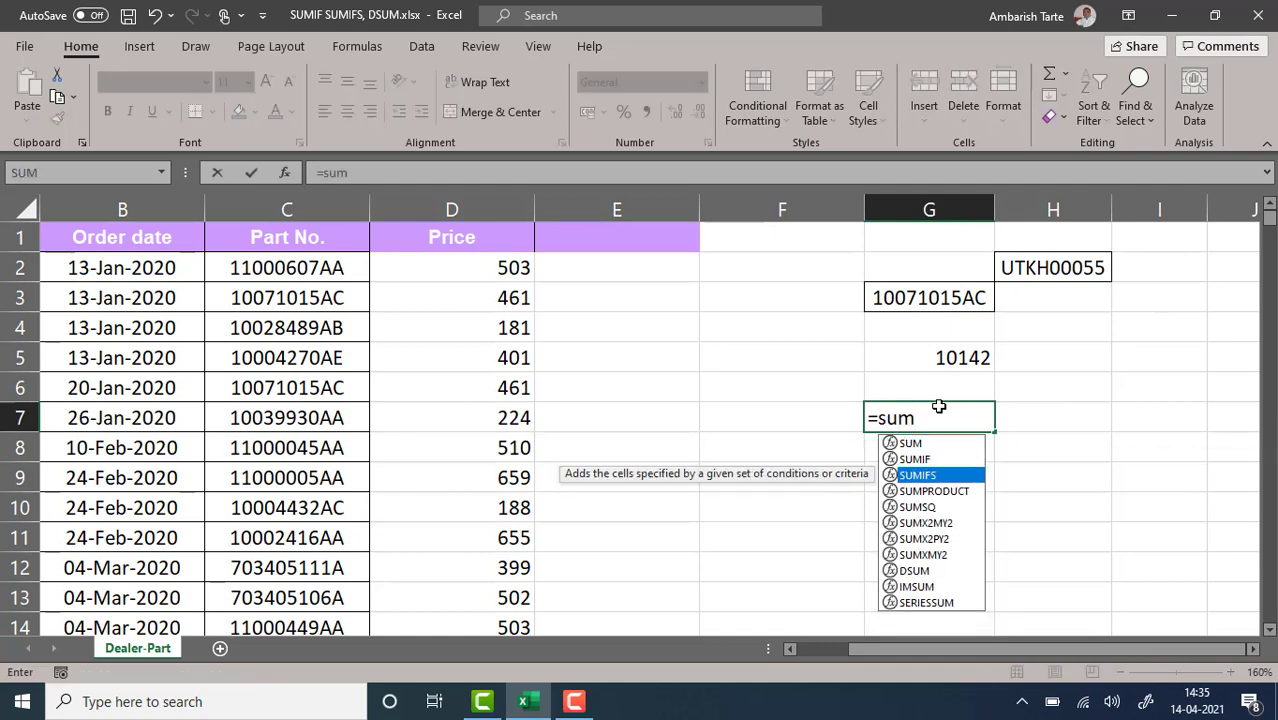
Accept SUMIFS and set the sum range to Price D2:D1069.
key("Tab")
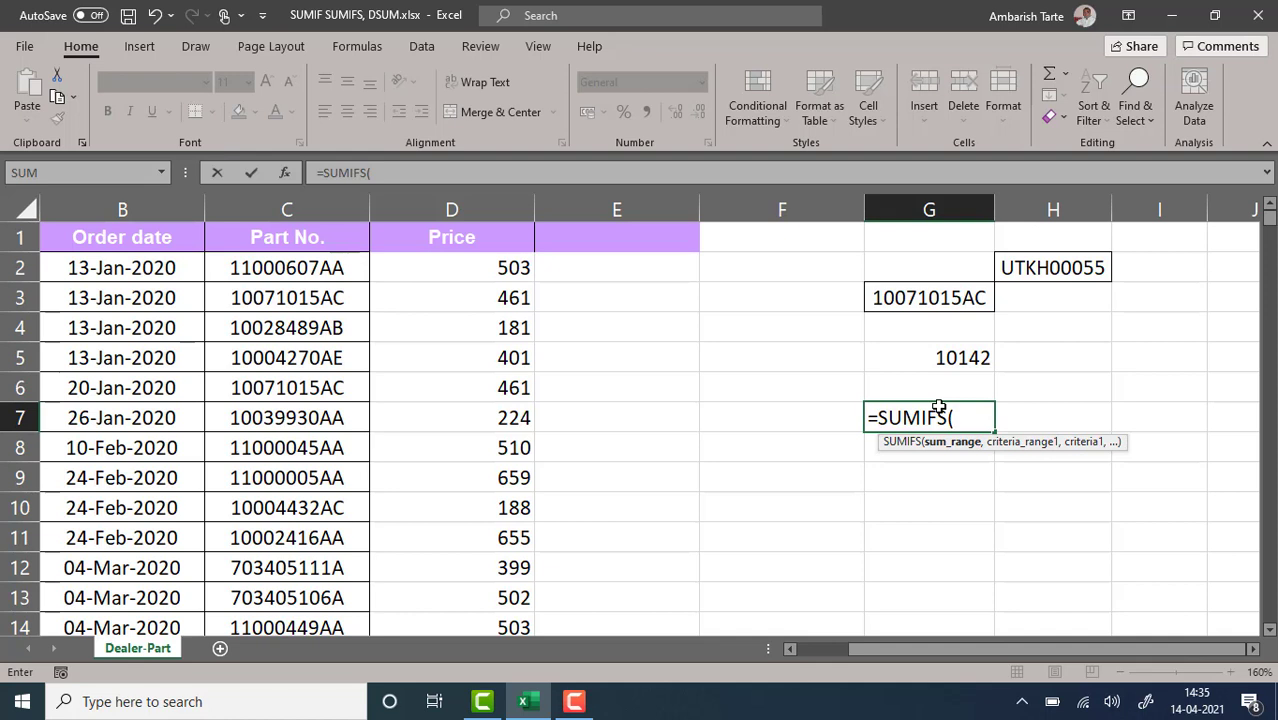
key("super+plus")
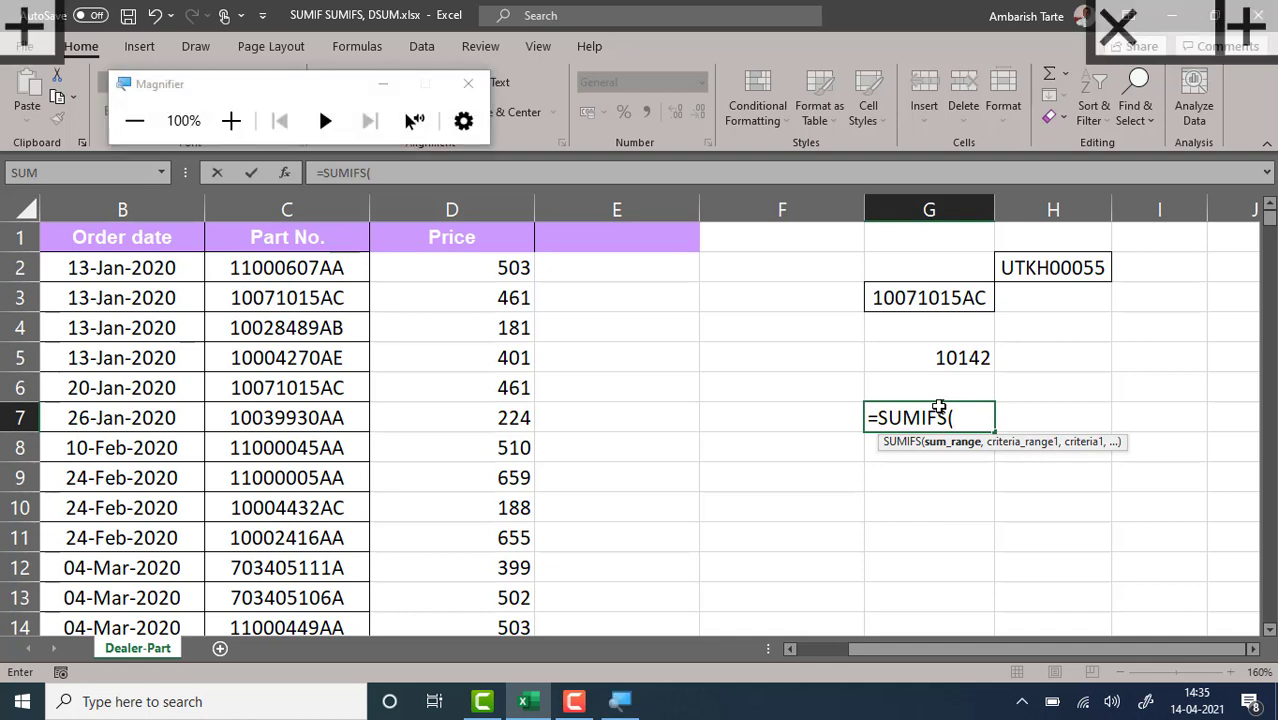
key("super+plus")
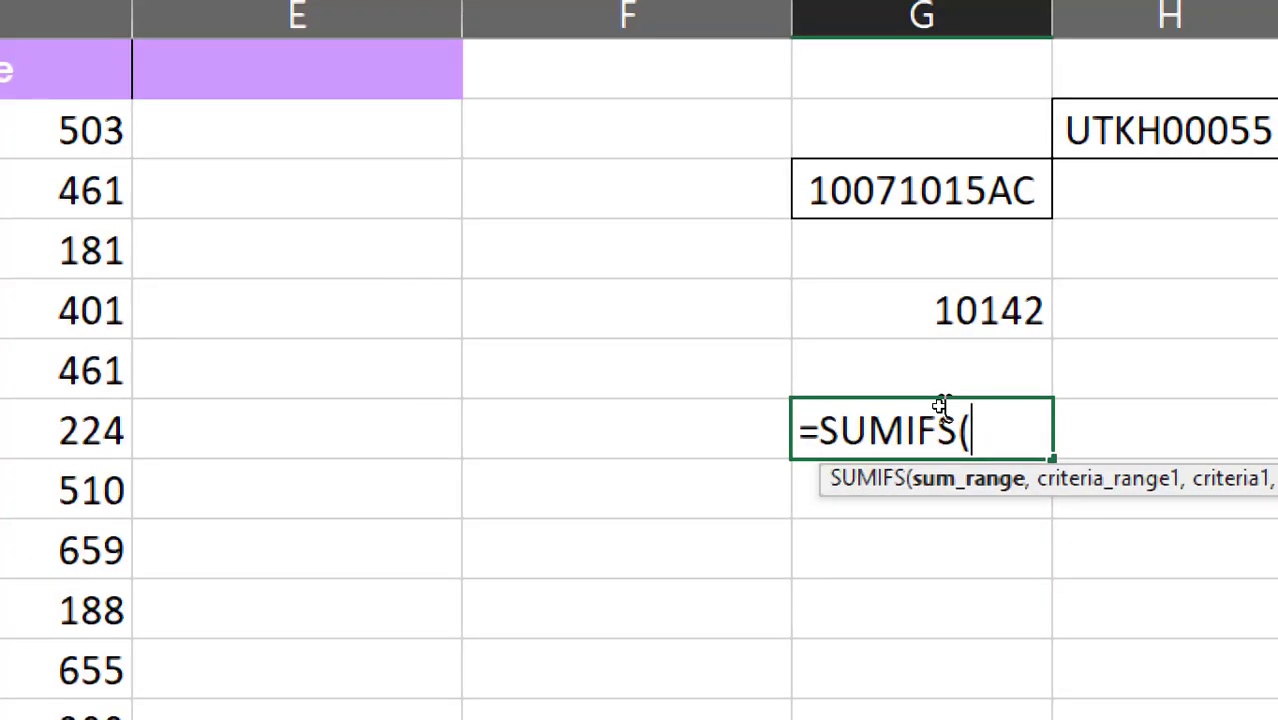
key("super+minus")
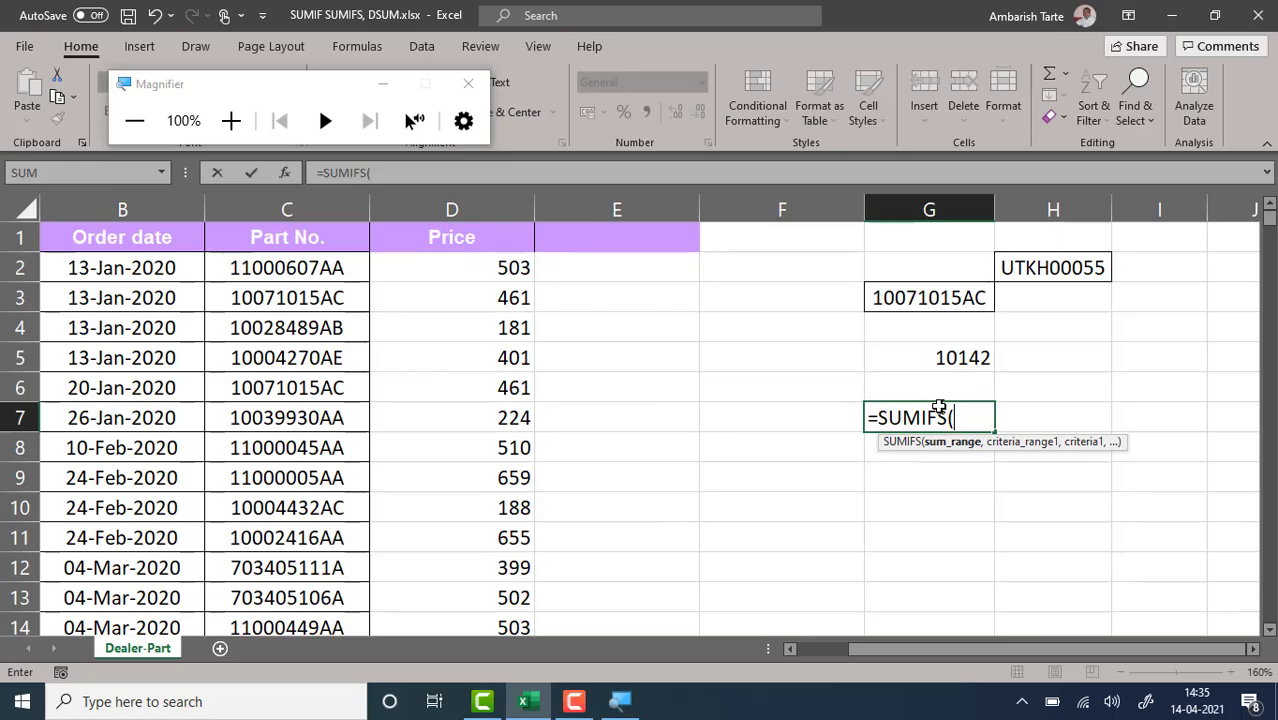
left_click(474, 280)
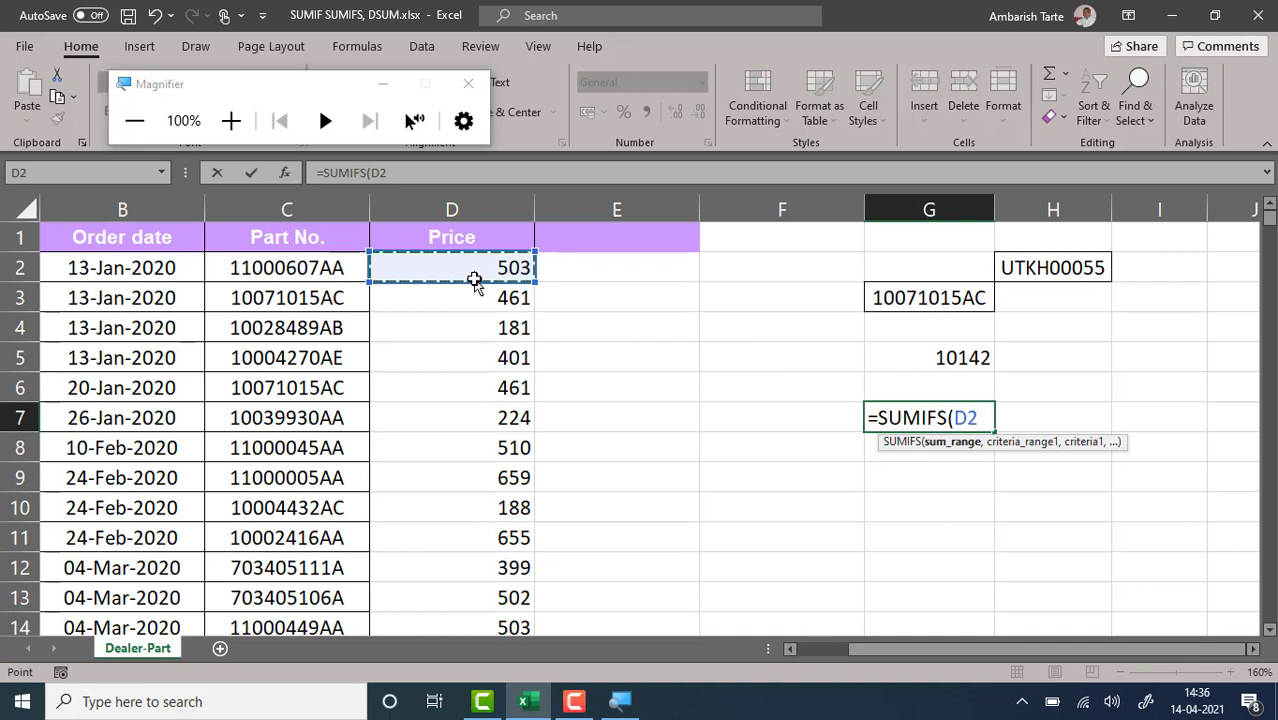
key("ctrl+shift+Down")
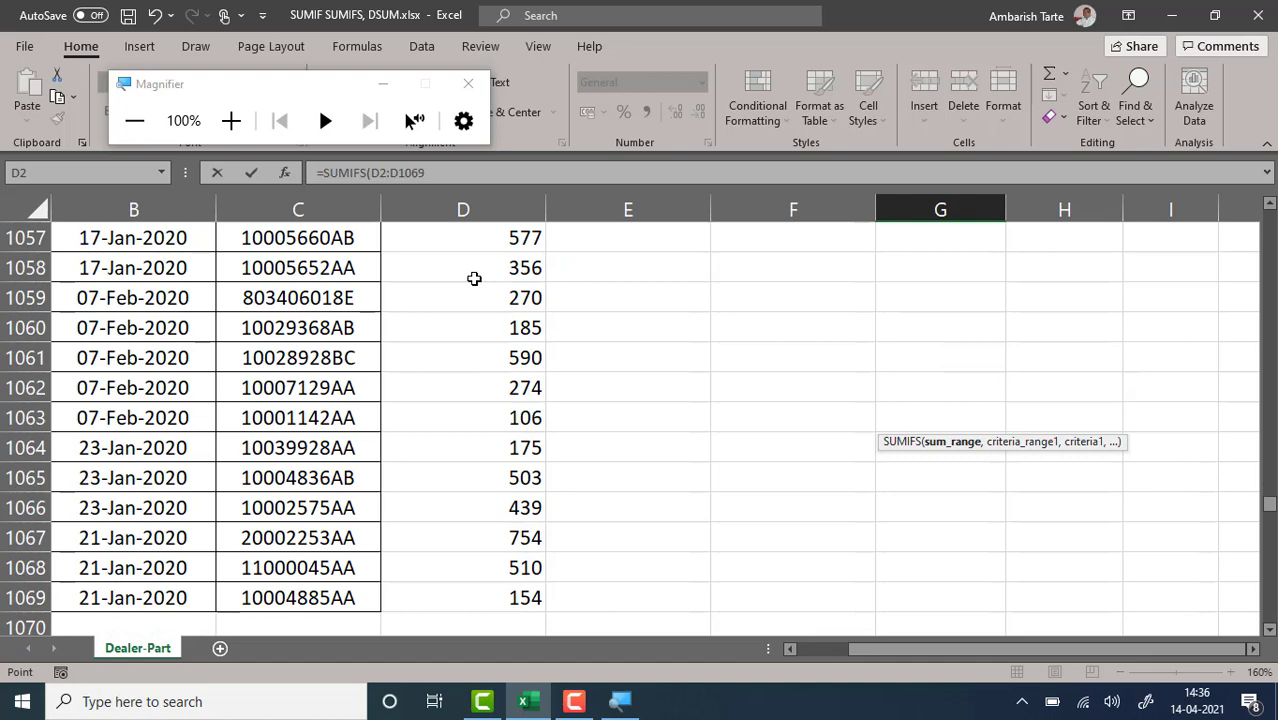
key("ctrl+BackSpace")
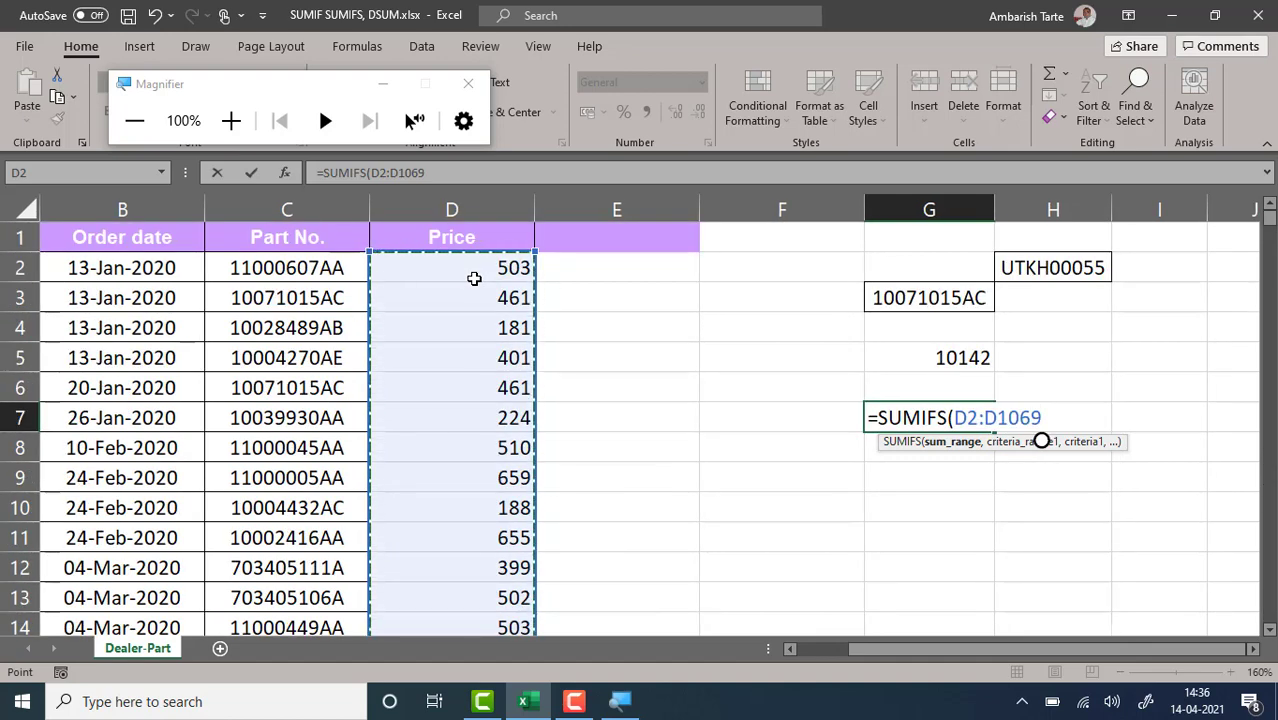
type(",")
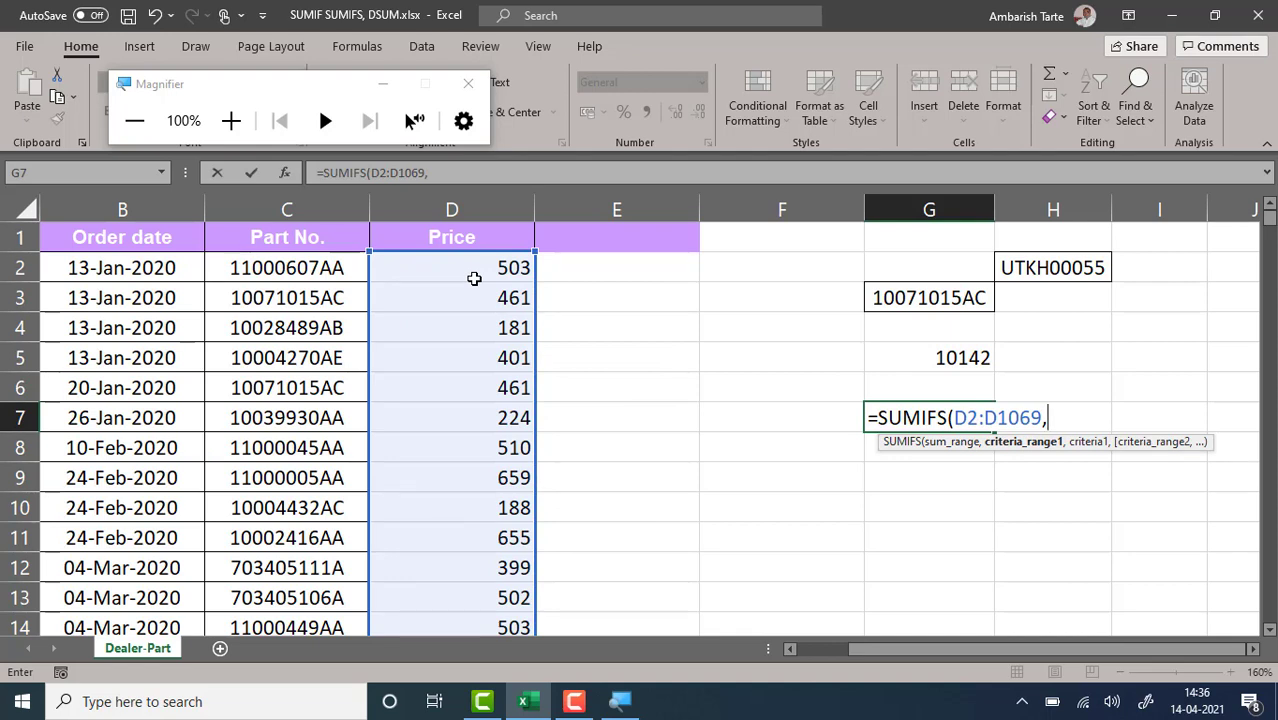
Add criteria range C2:C1069 with the part number in G3 as criterion.
left_click(237, 287)
left_click(238, 281)
key("ctrl+shift+Down")
key("ctrl+BackSpace")
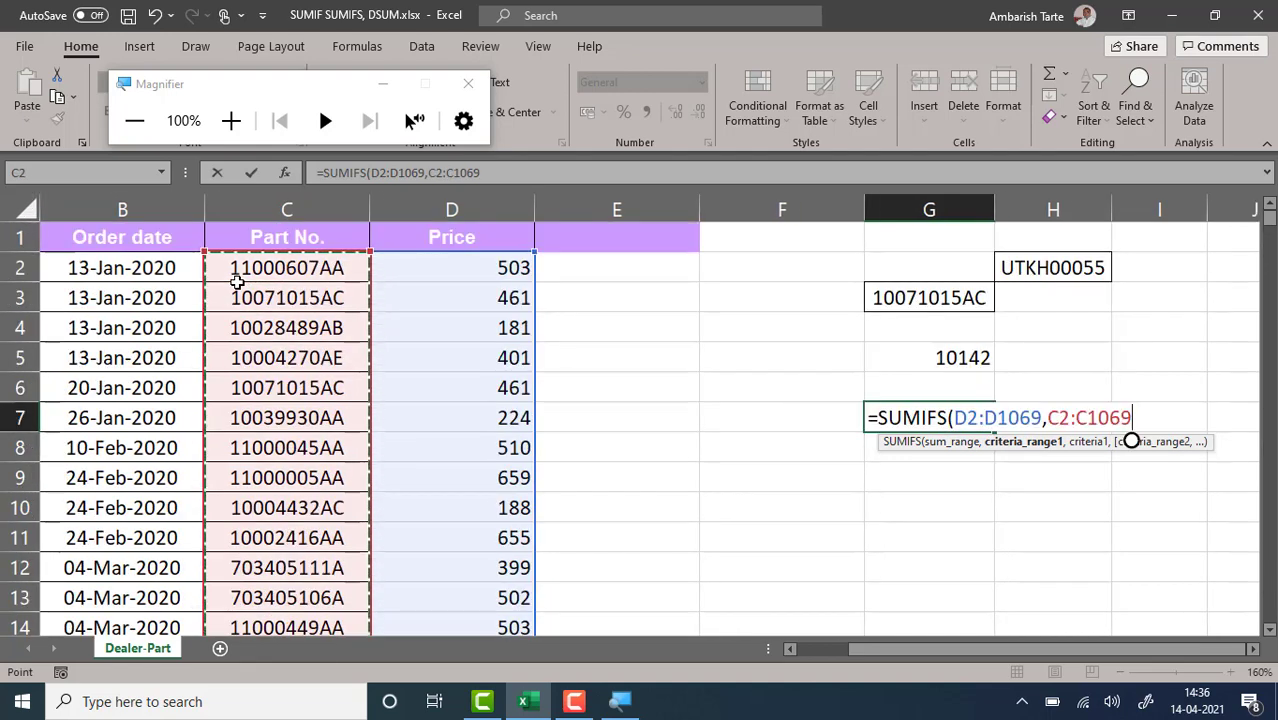
type(",")
key("Up")
key("Up")
key("Up")
key("Up")
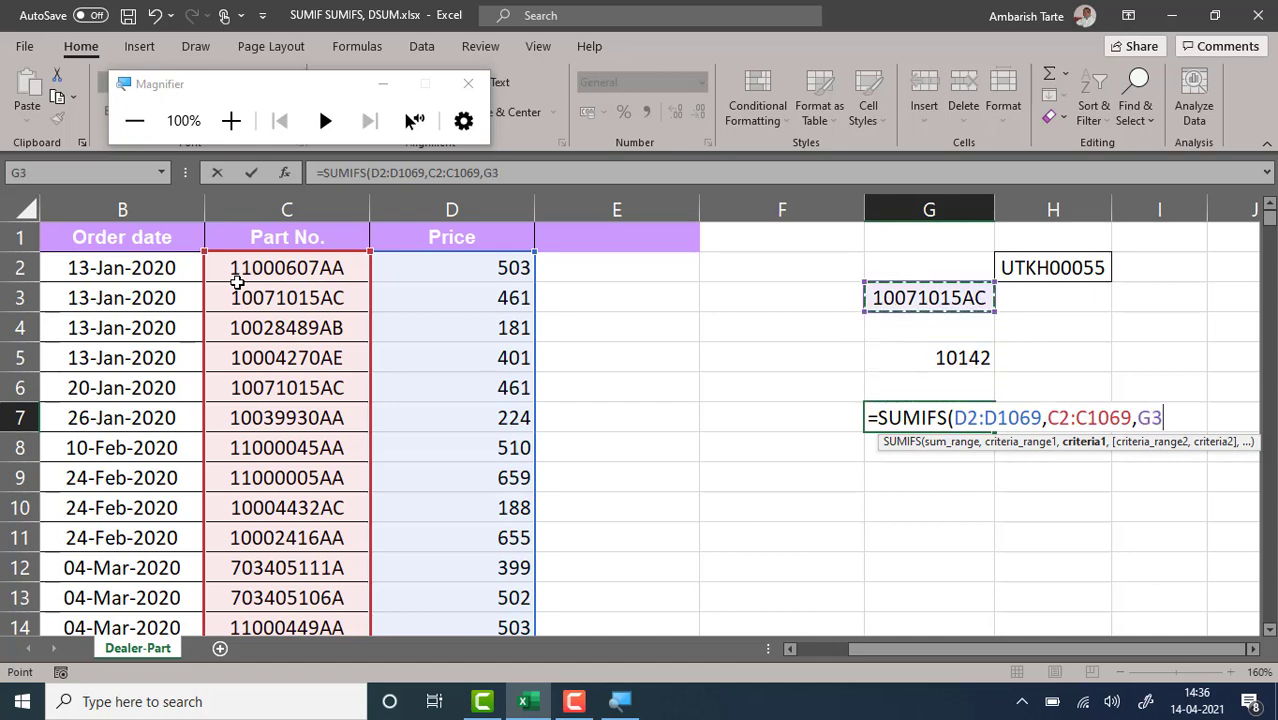
type(",")
Add the Dealer Code range from column A with H2 as the second criterion.
key("Left")
key("Left")
key("Left")
key("Left")
key("Left")
key("Left")
key("Up")
key("Up")
key("Up")
key("Up")
key("Up")
key("ctrl+shift+Down")
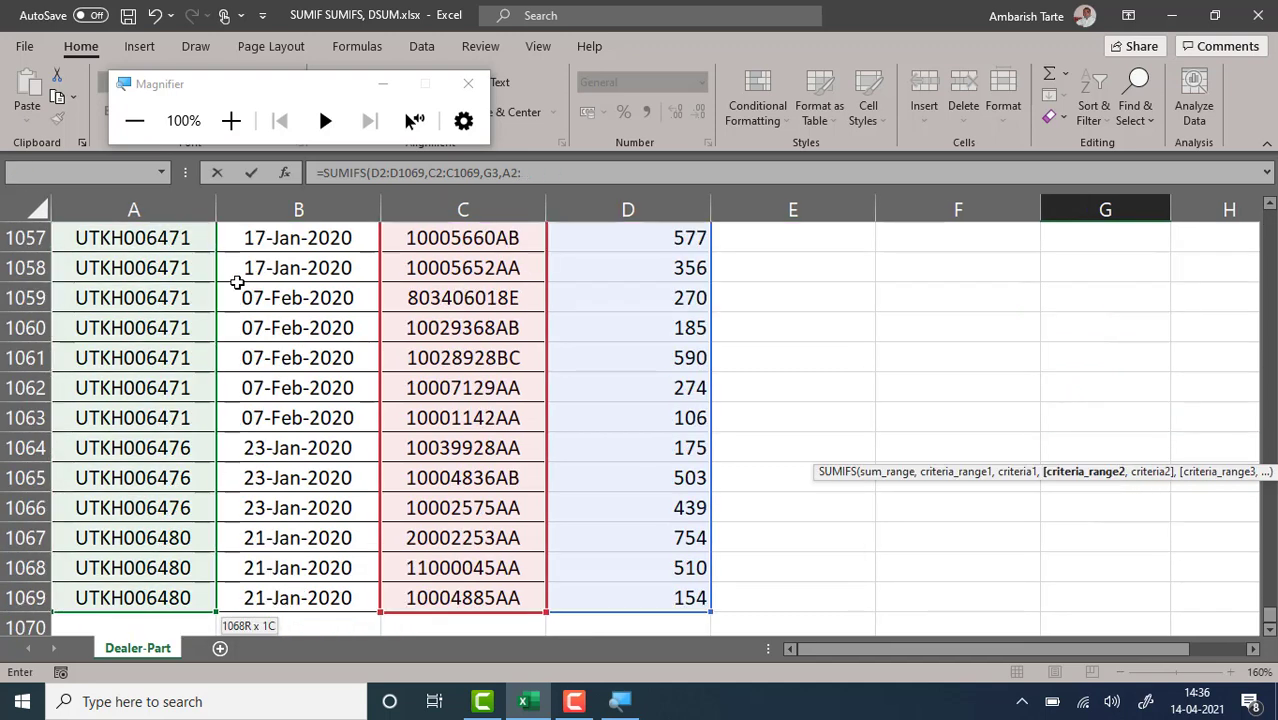
type(",G3")
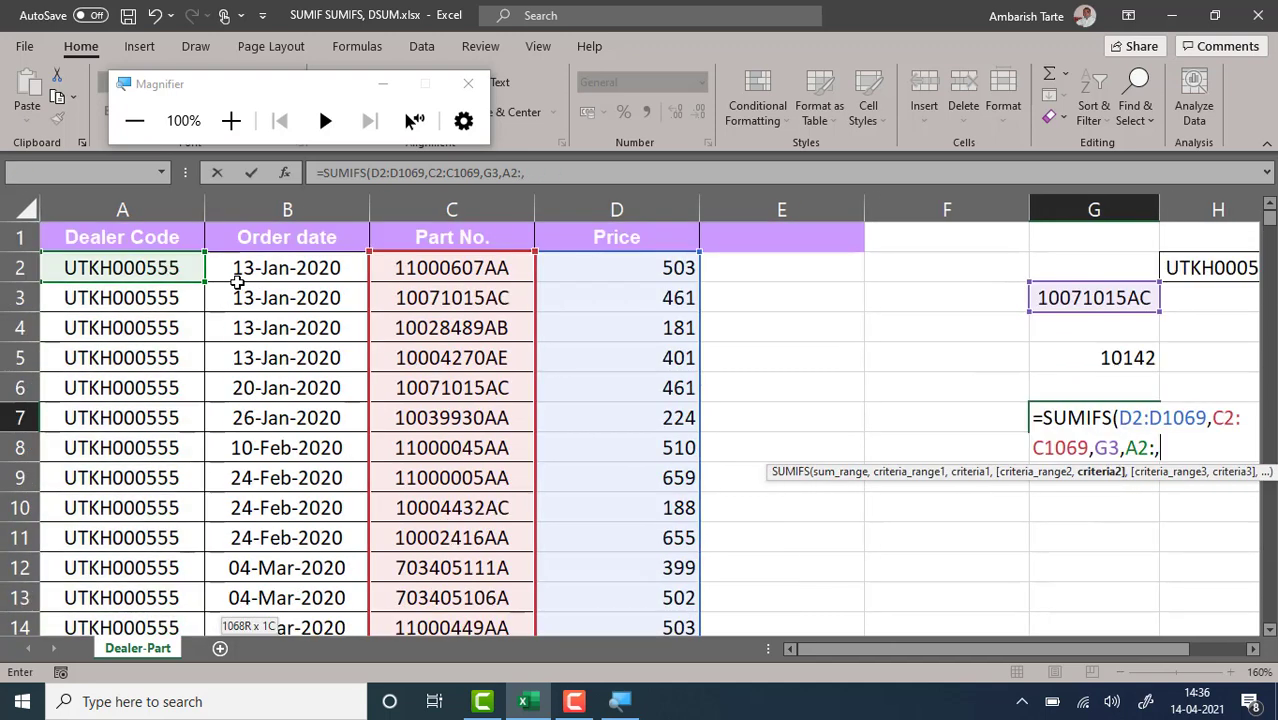
type(",")
key("Right")
key("Right")
key("Right")
key("Left")
key("Left")
key("Up")
key("Up")
key("Up")
key("Up")
key("Up")
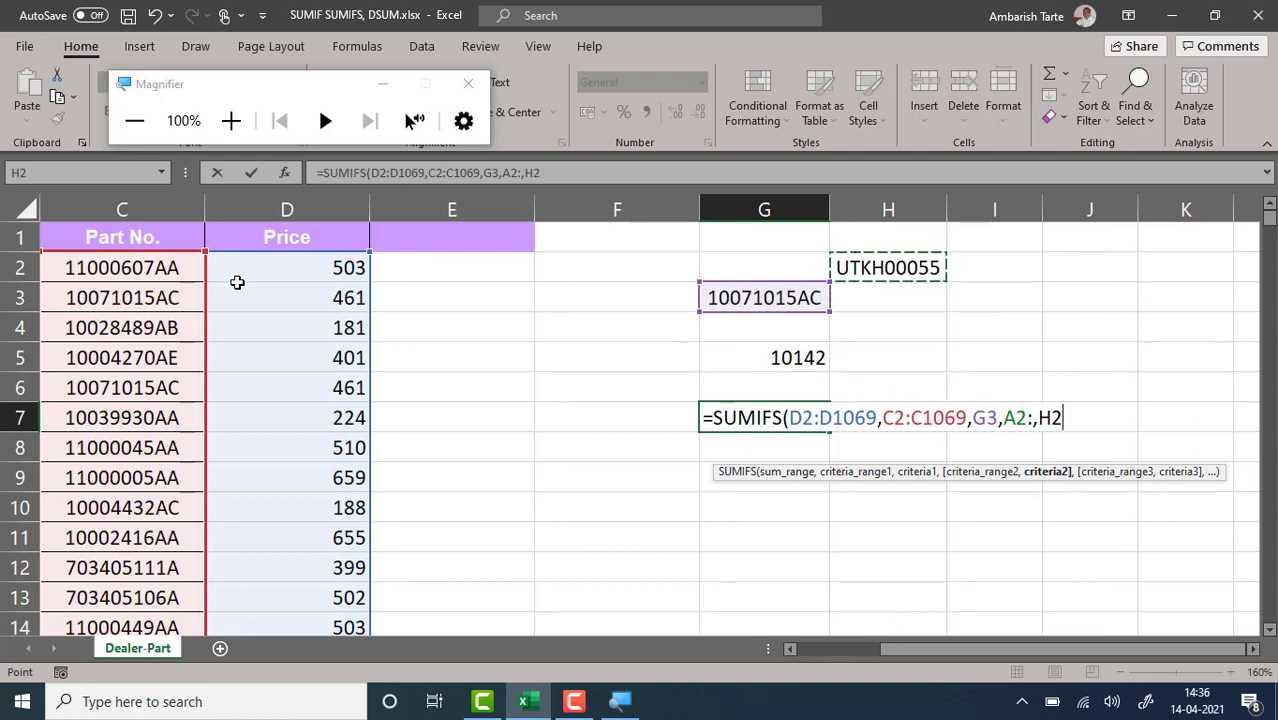
key("super+plus")
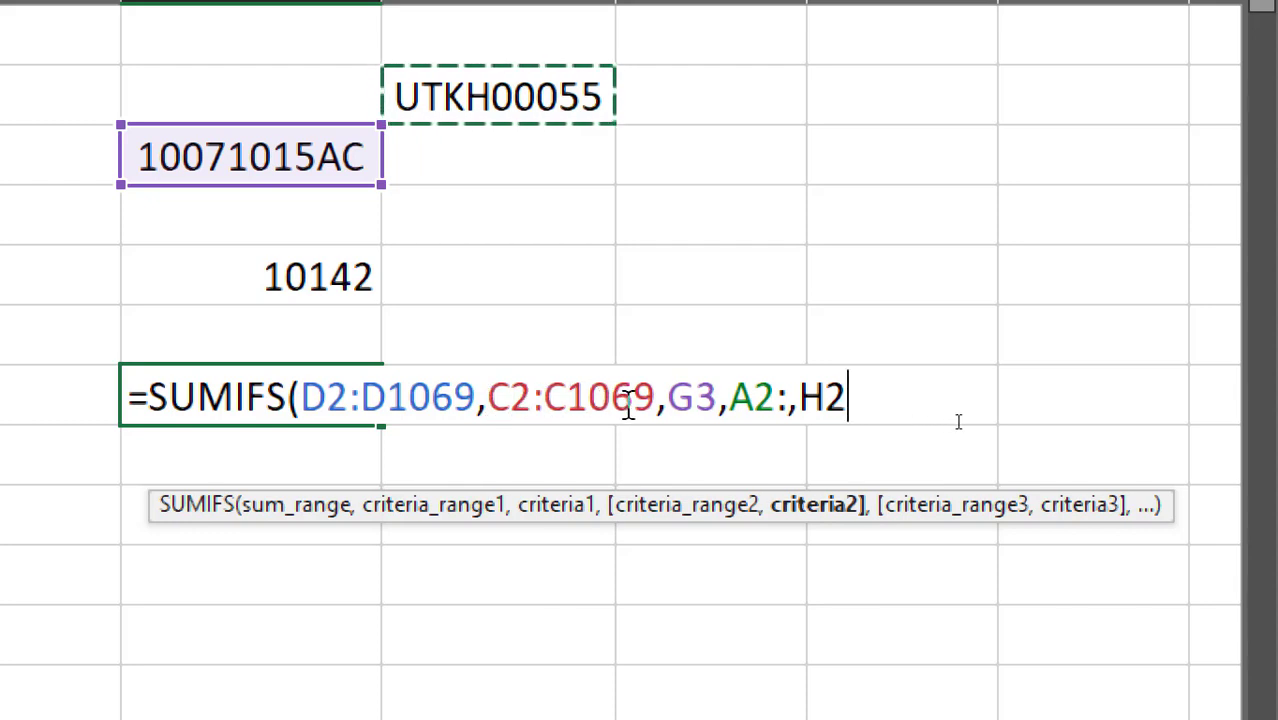
Correct the dealer range to A2:A1069 and enter the SUMIFS, returning 1383.
left_click(788, 400)
key("Delete")
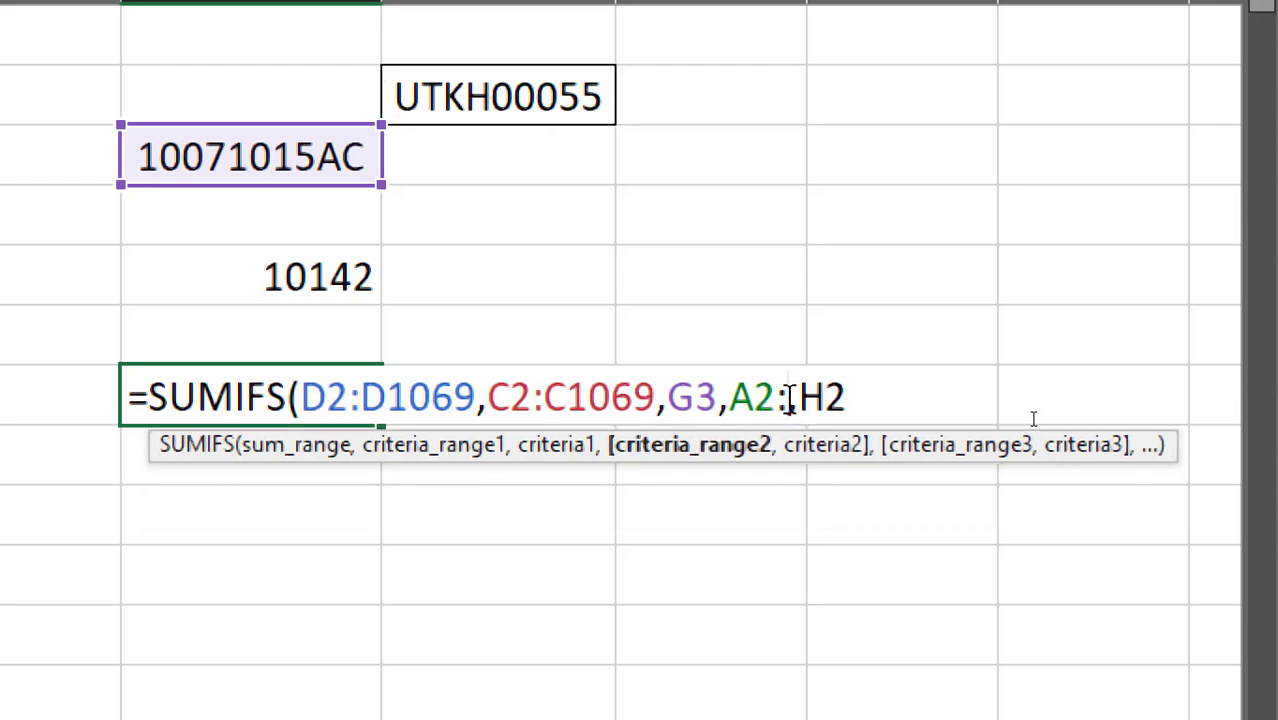
type("A10")
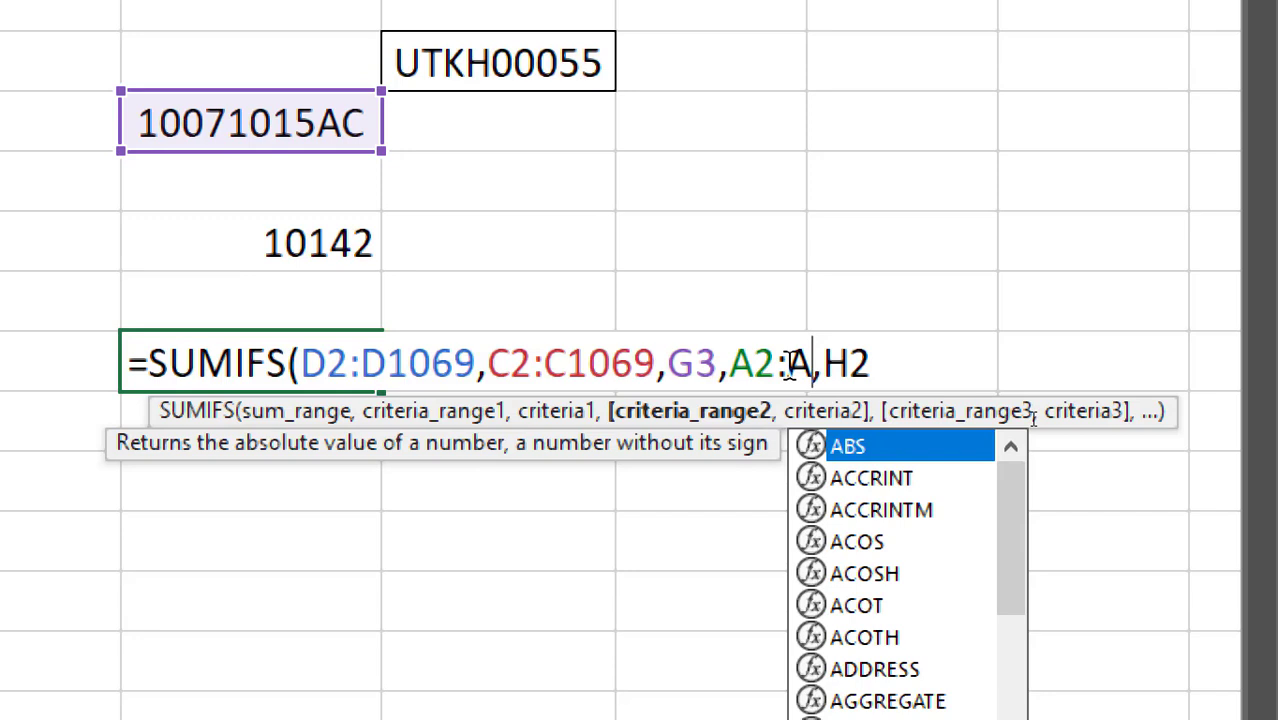
key("Right")
key("Left")
type("69")
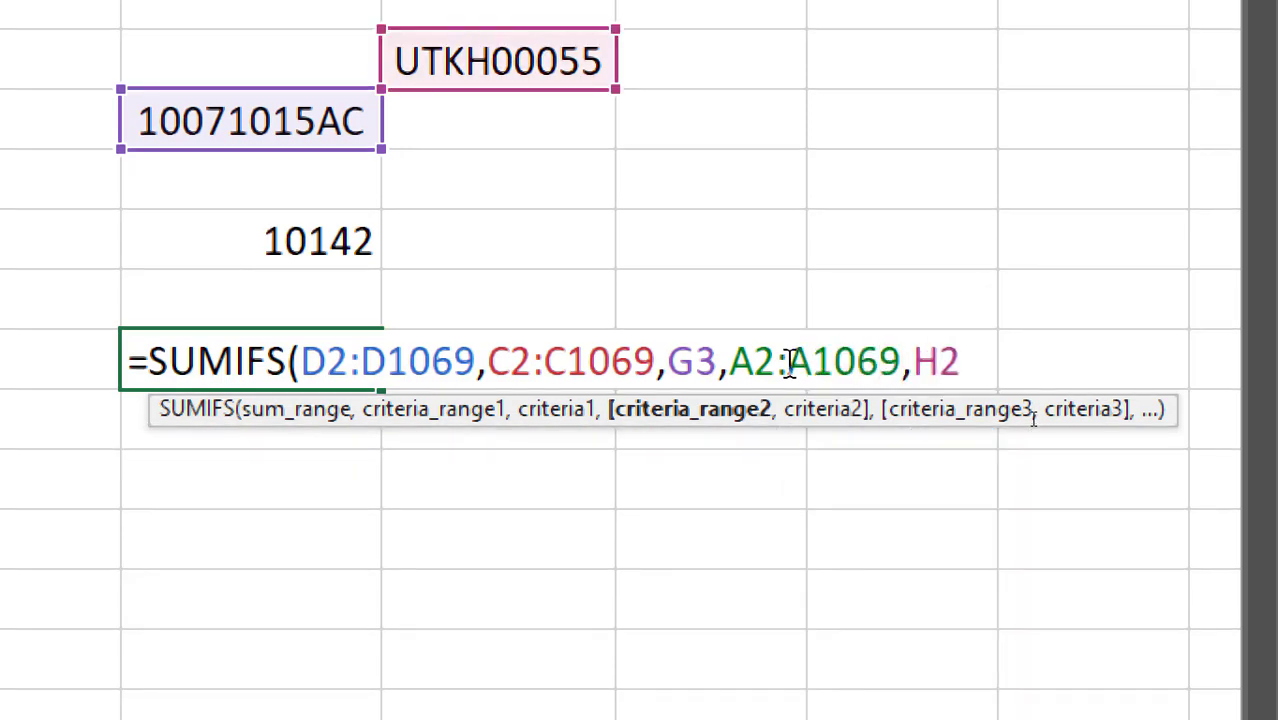
key("Return")
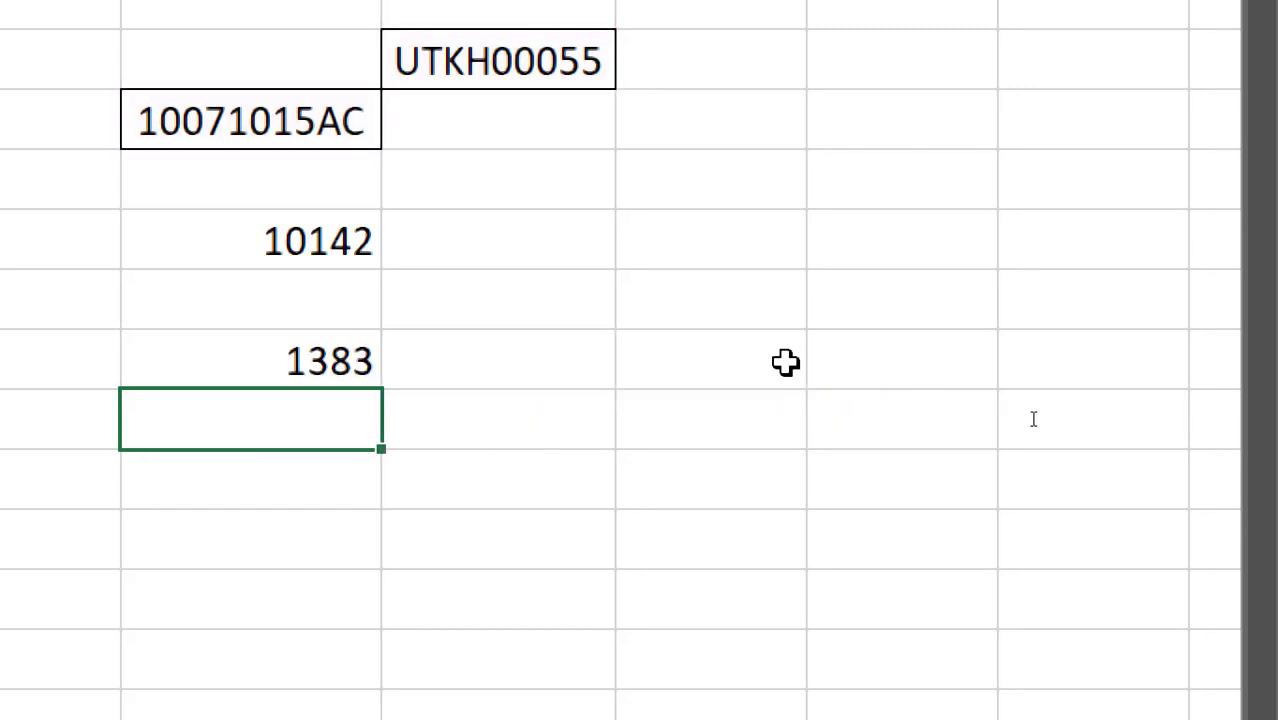
key("Up")
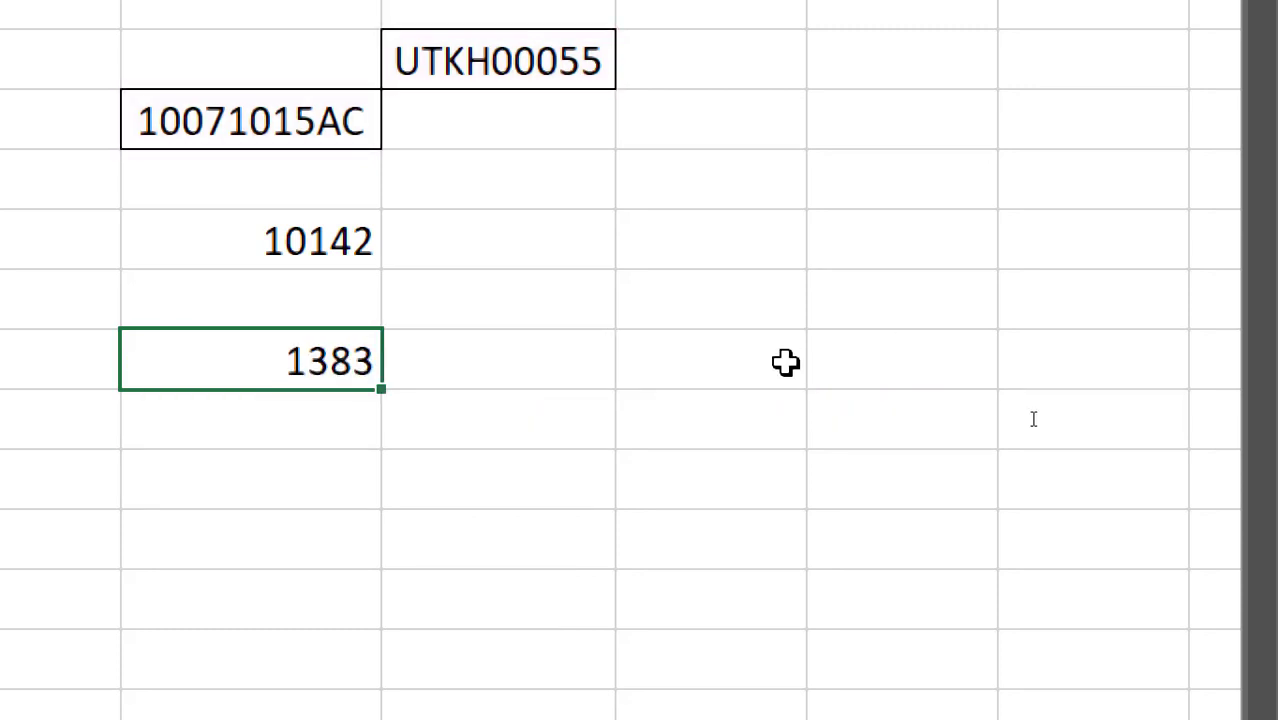
key("Down")
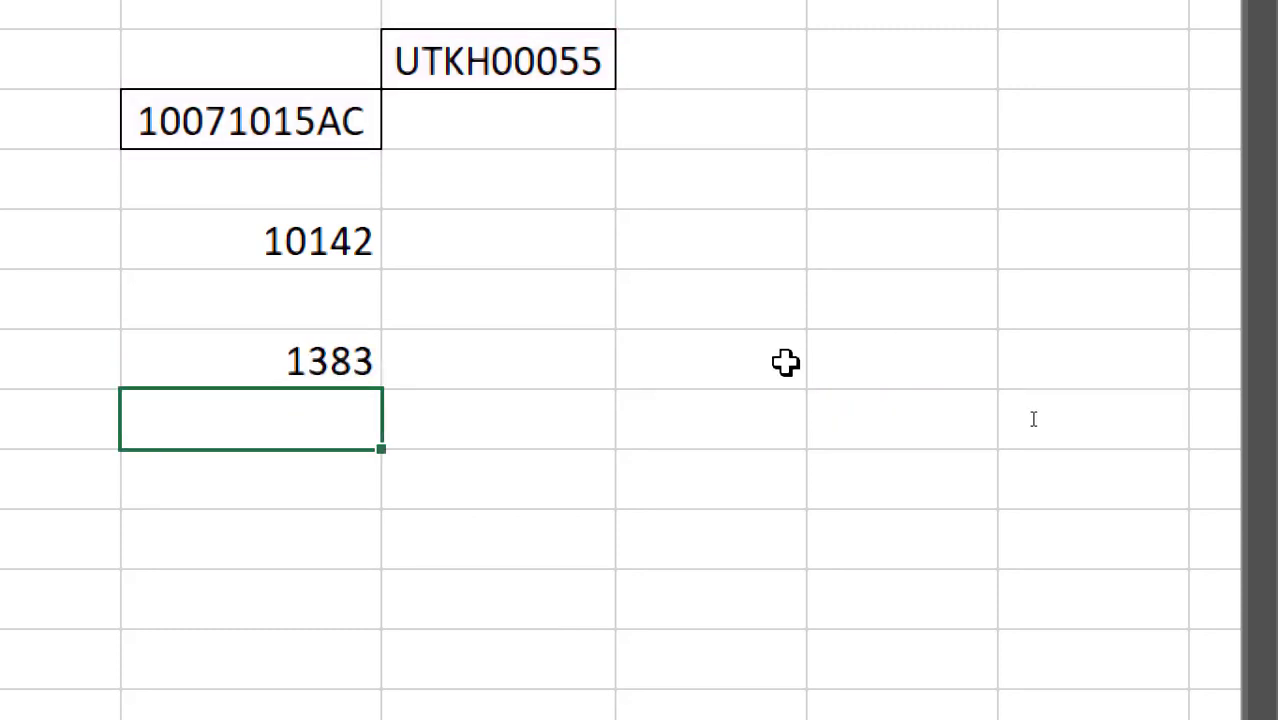
key("Down")
Copy part number 10071015AC from G3 into J2.
key("super+minus")
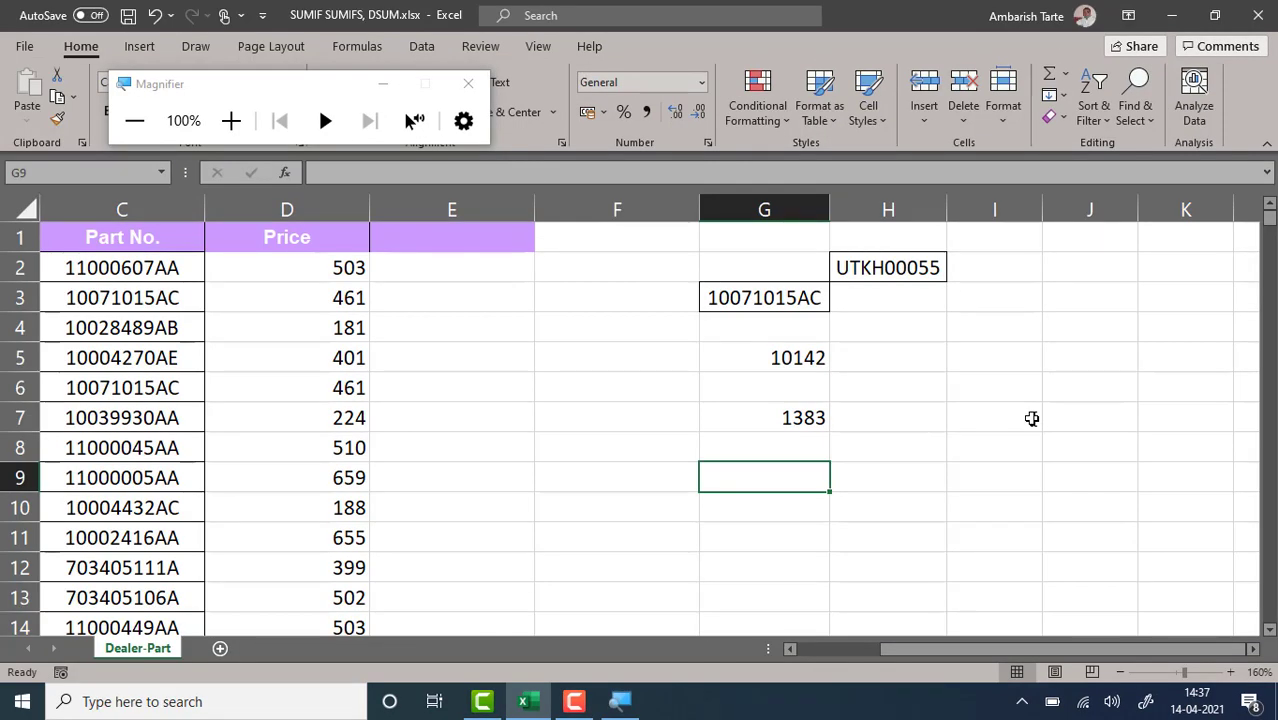
key("Left")
key("Left")
key("Left")
key("Left")
key("Left")
key("Up")
key("Up")
key("Up")
key("Right")
key("Right")
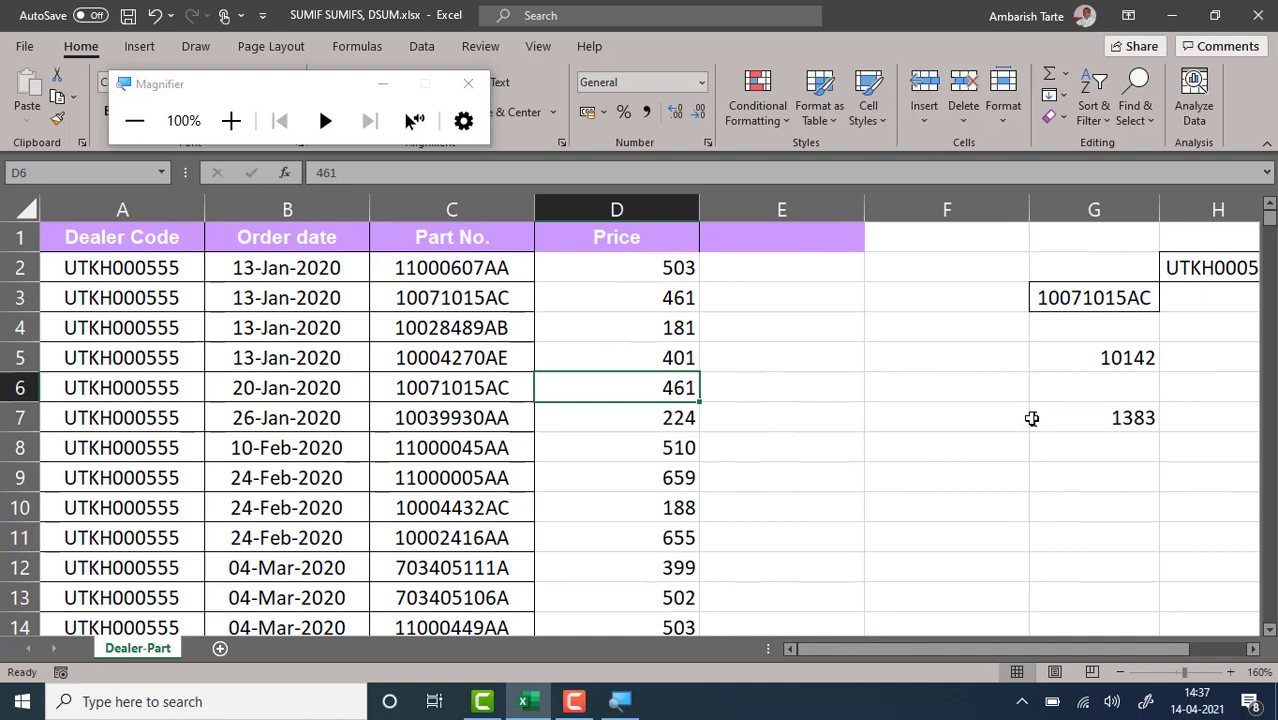
key("Up")
key("Up")
key("Right")
key("Right")
key("Right")
key("Up")
key("ctrl+c")
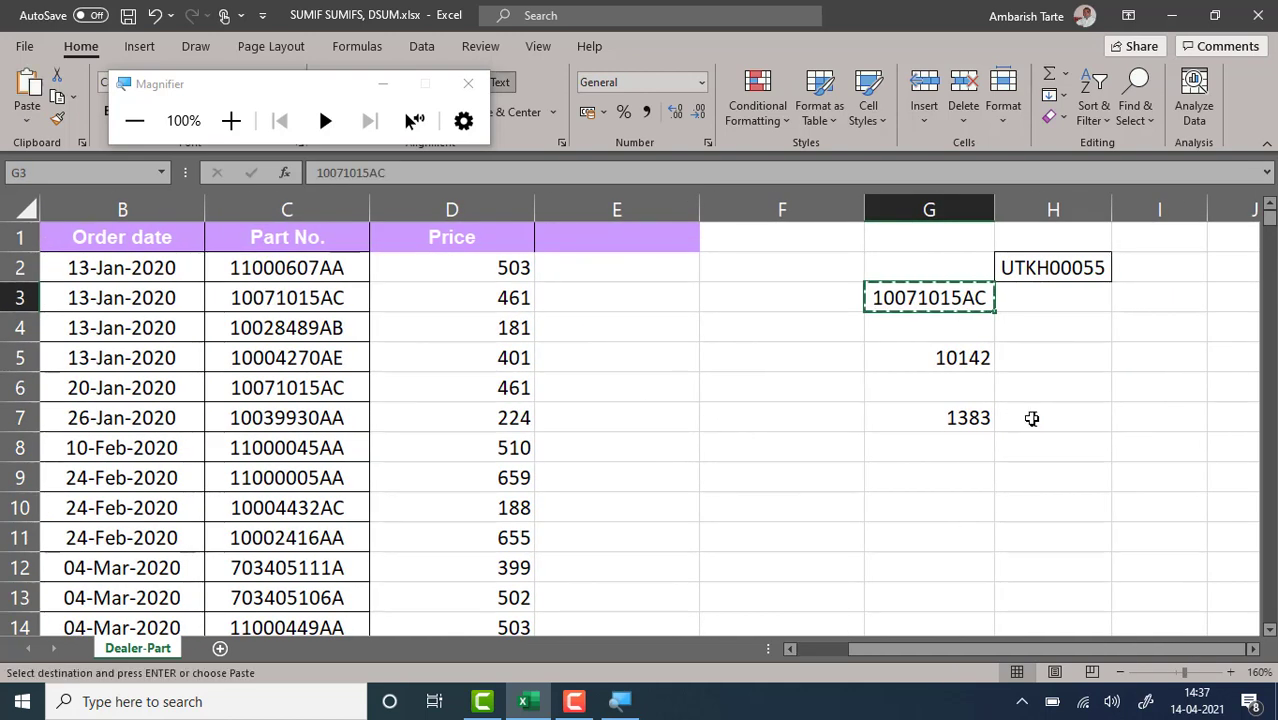
key("Right")
key("Right")
key("Right")
key("Right")
key("Left")
key("Up")
key("Left")
key("Right")
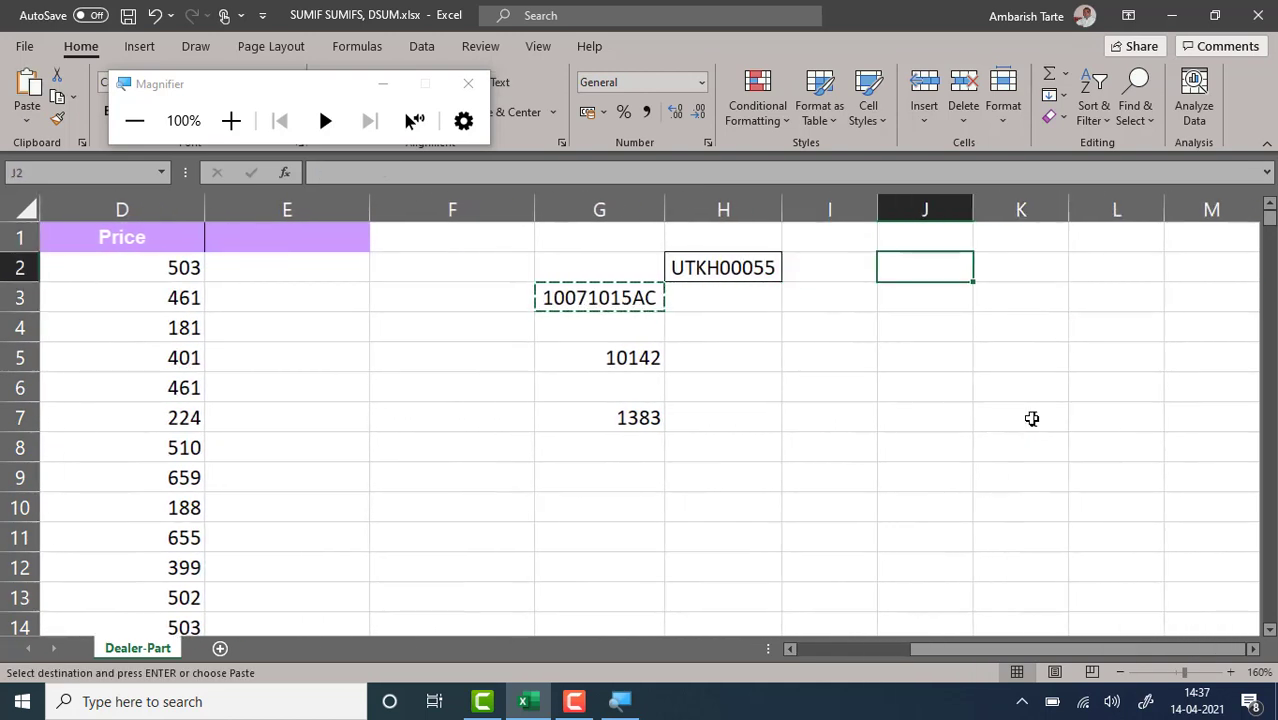
key("ctrl+v")
Widen column J to show full part numbers, clearing a trial paste in J3.
key("Left")
key("Left")
key("Home")
key("Down")
key("Down")
key("Down")
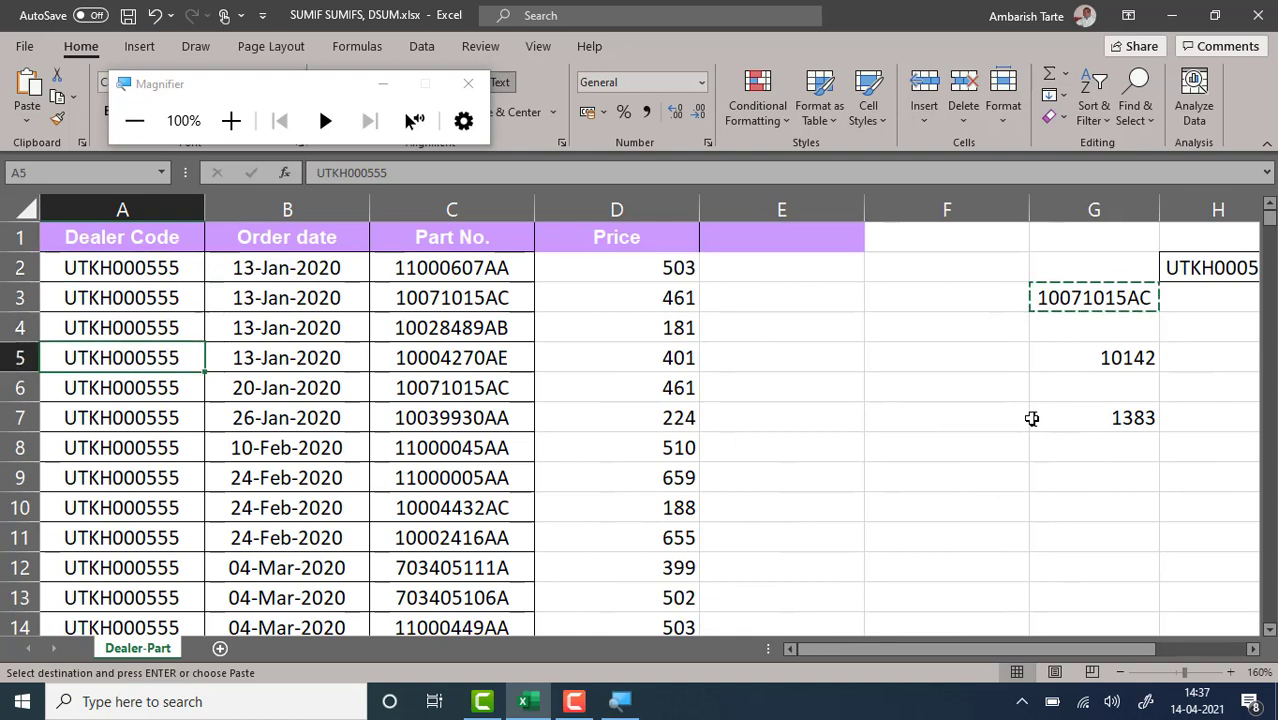
key("Down")
key("Right")
key("Right")
key("Right")
key("Left")
key("ctrl+c")
key("Right")
key("Right")
key("Right")
key("Right")
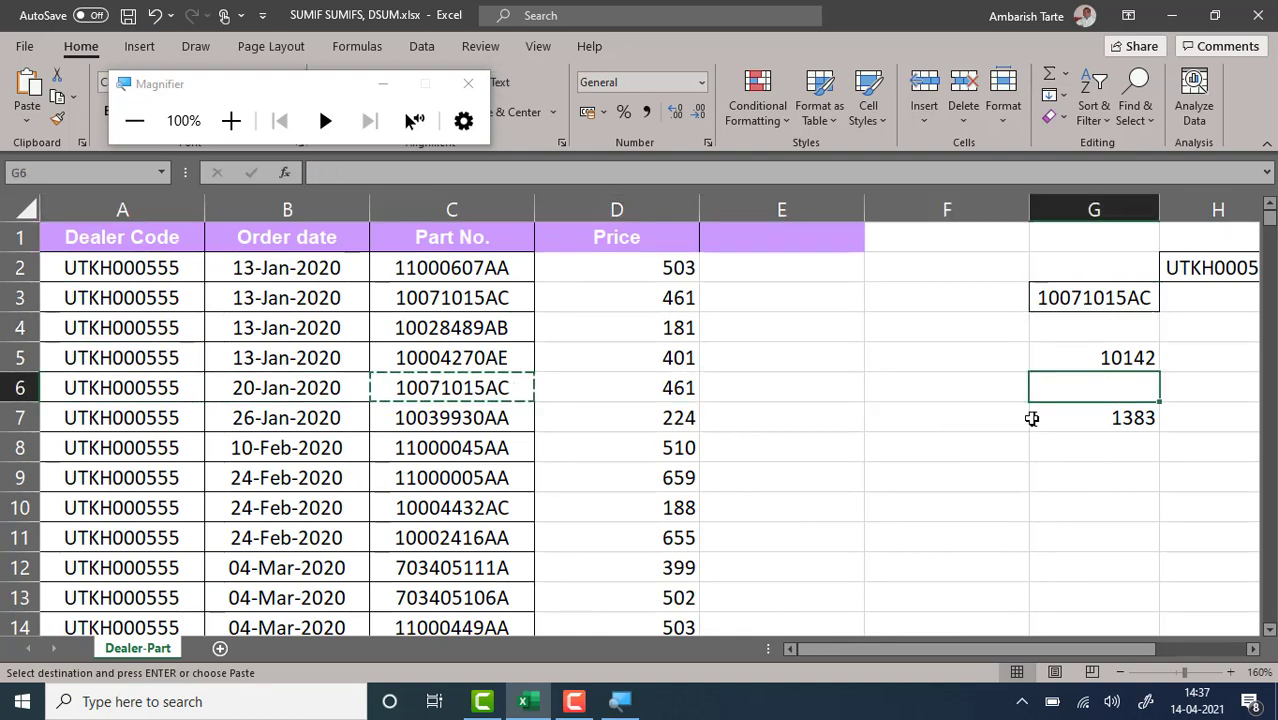
key("Right")
key("Right")
key("Right")
key("Up")
key("Up")
key("Up")
key("ctrl+v")
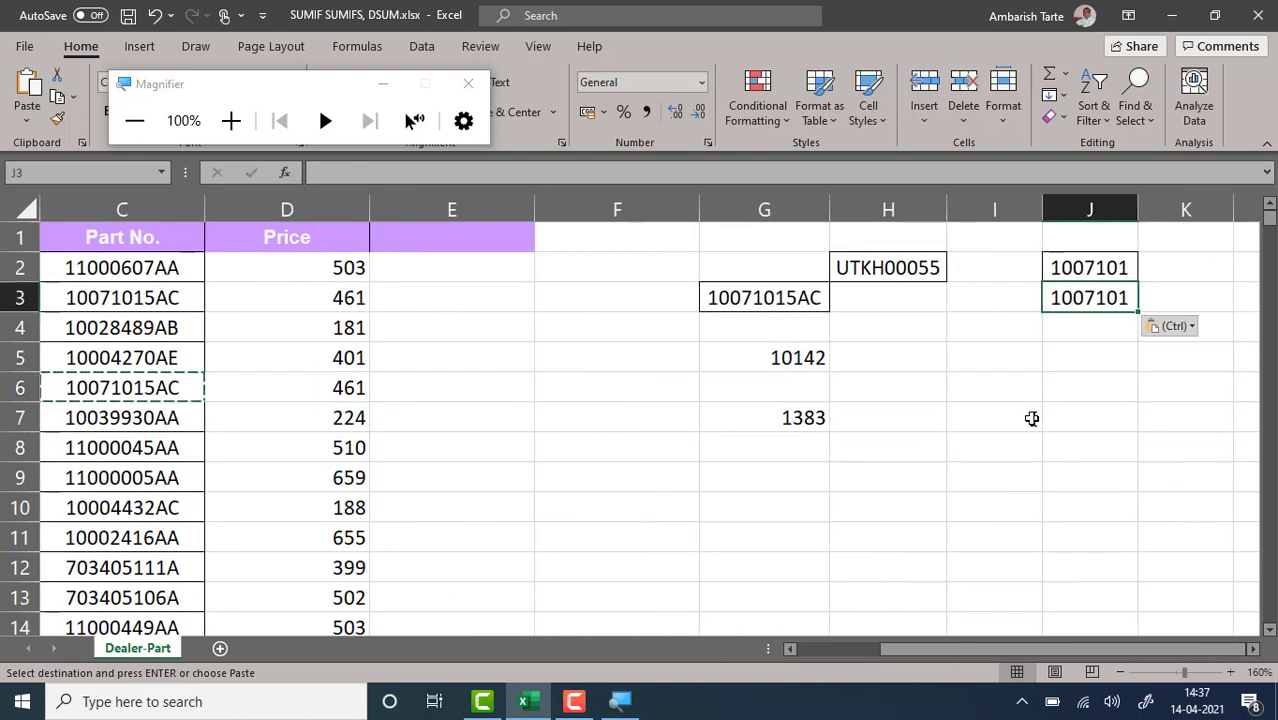
left_click_drag(1137, 205, 1250, 203)
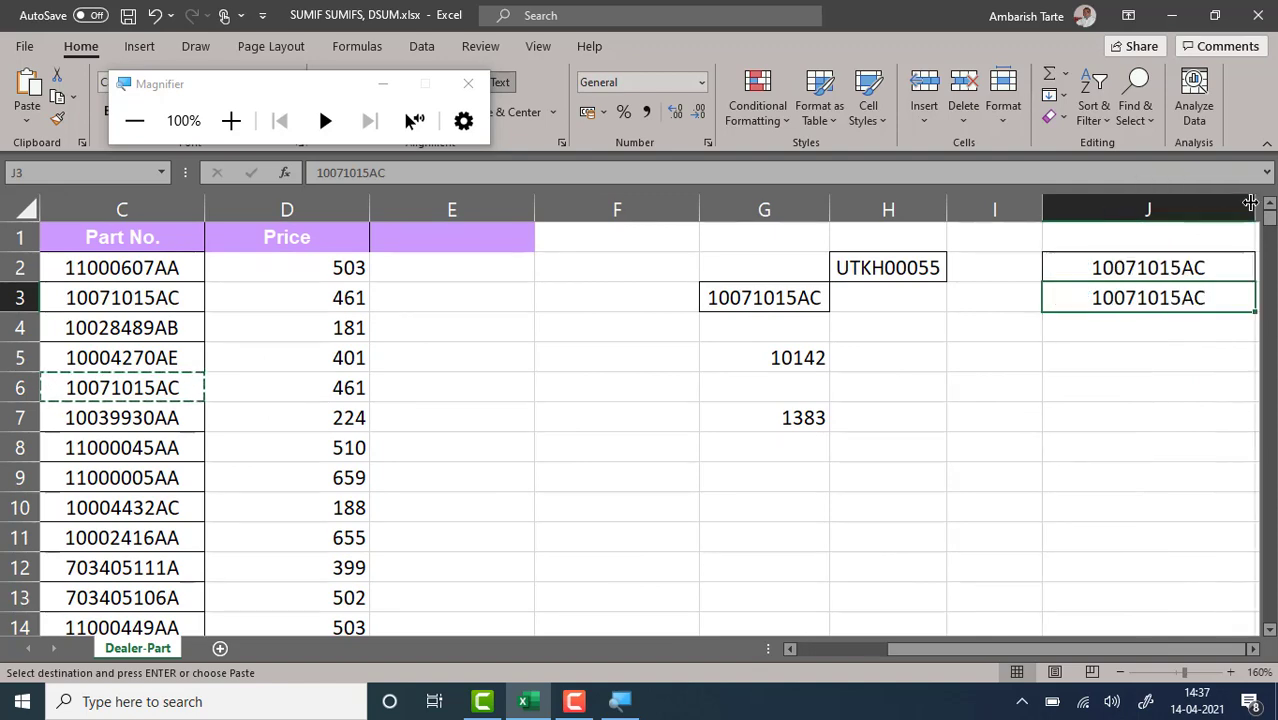
key("Delete")
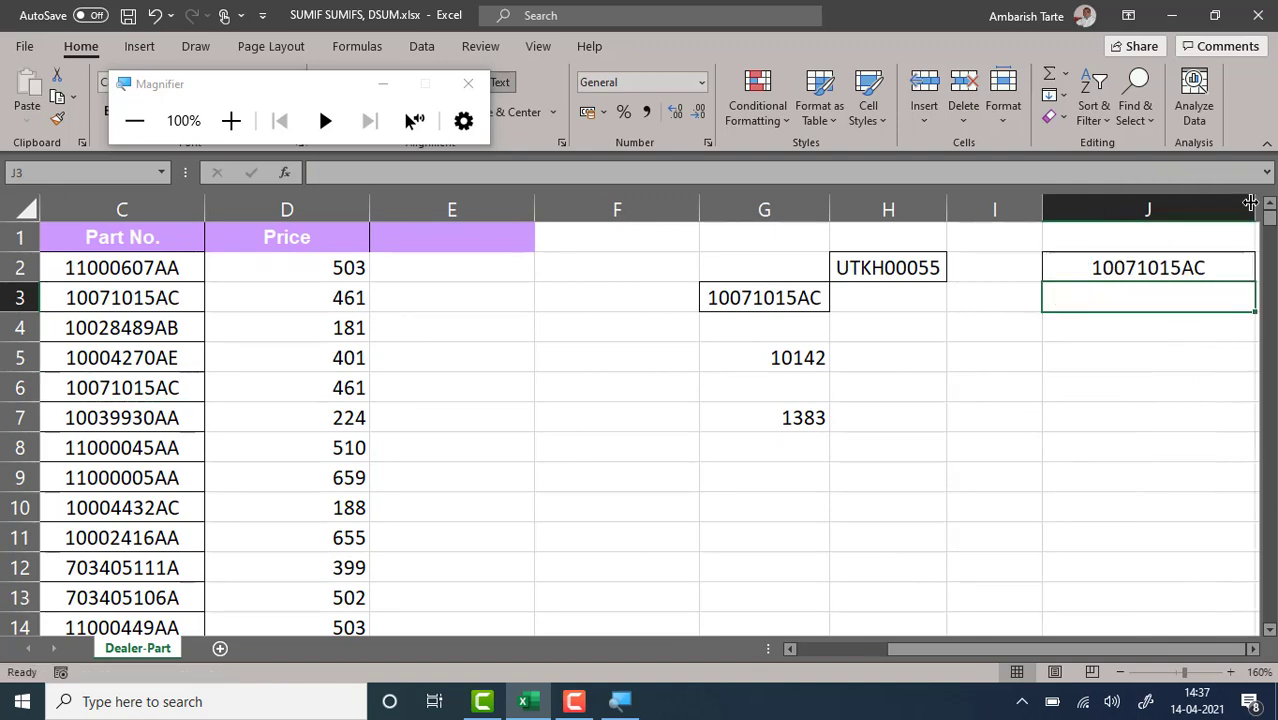
Copy part number 10004432AC from C10 into J3.
left_click(265, 468)
key("Down")
key("Left")
key("Left")
key("Left")
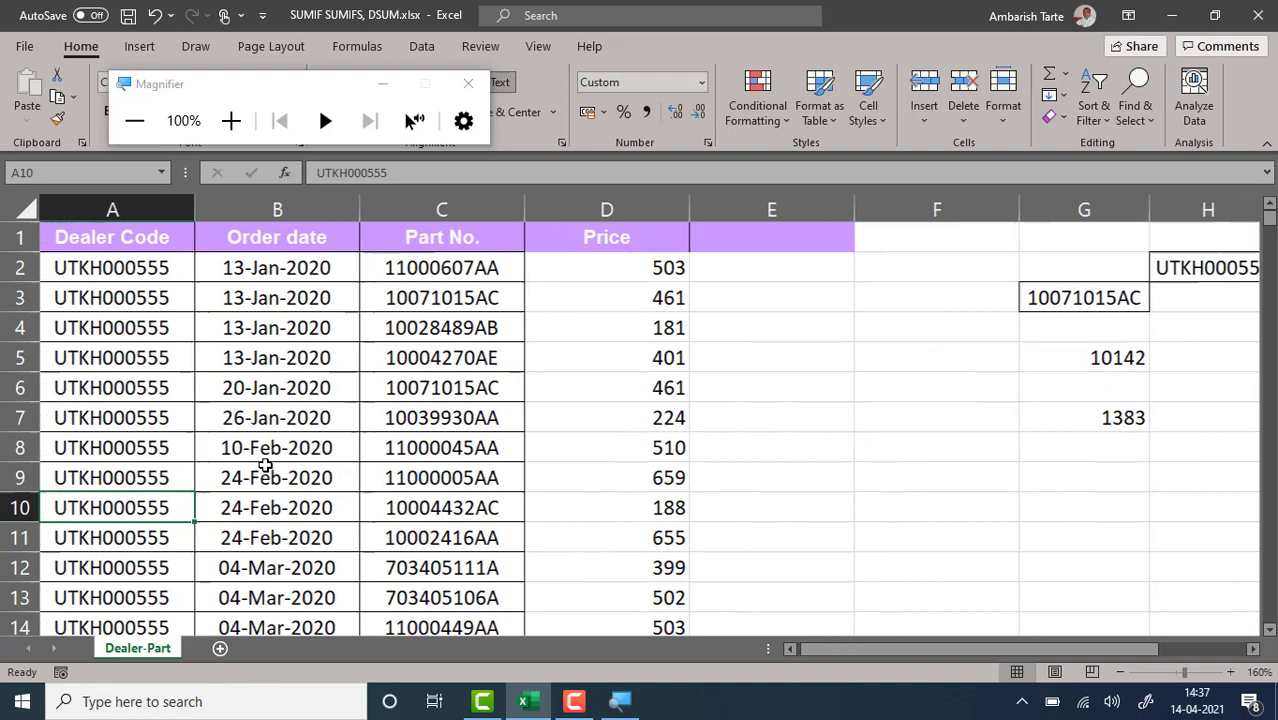
key("Right")
key("Right")
key("ctrl+c")
key("Up")
key("Right")
key("Right")
key("Right")
key("Right")
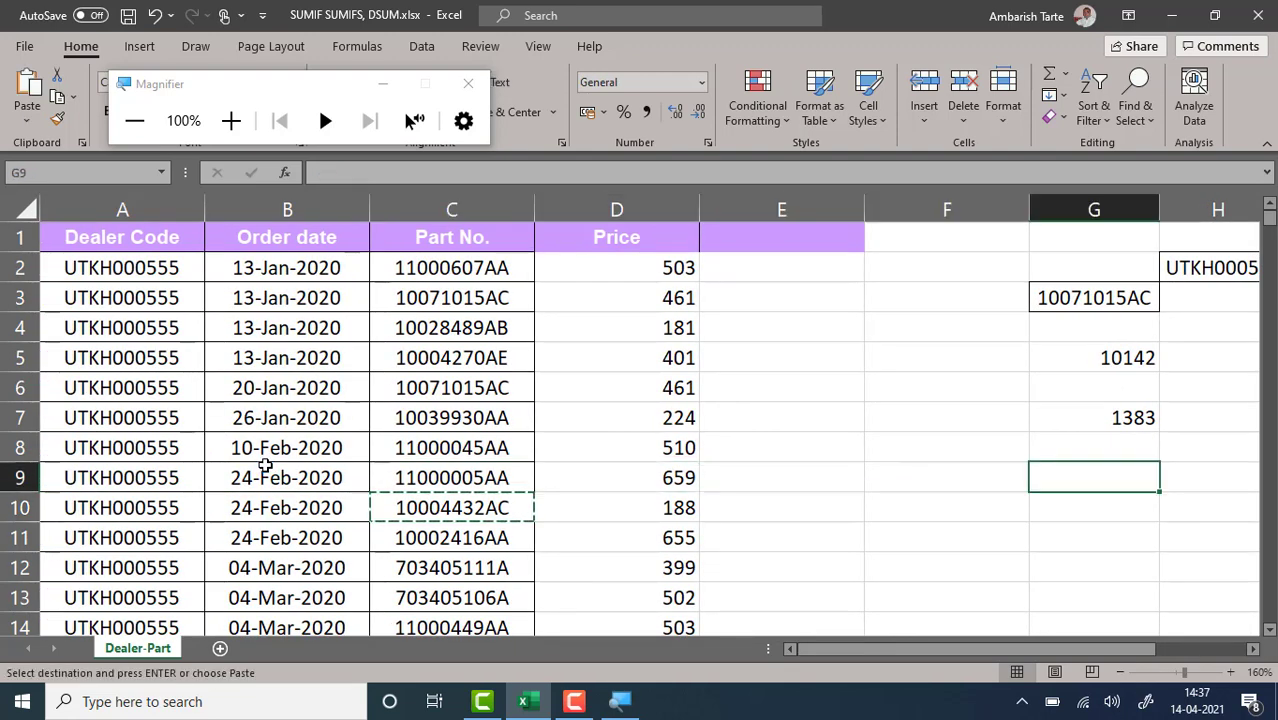
key("Right")
key("Right")
key("Right")
key("Right")
key("Up")
key("Left")
key("Up")
key("Up")
key("Up")
key("Up")
key("Up")
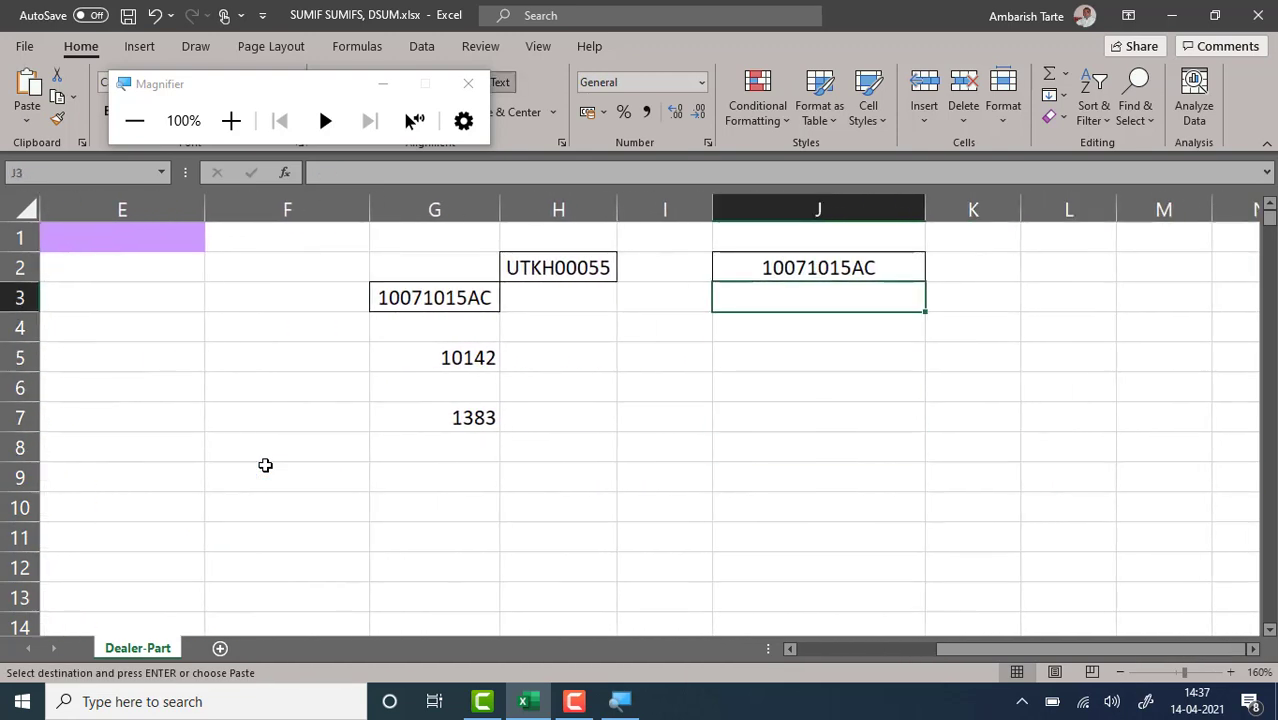
key("ctrl+v")
key("Down")
key("Down")
key("Down")
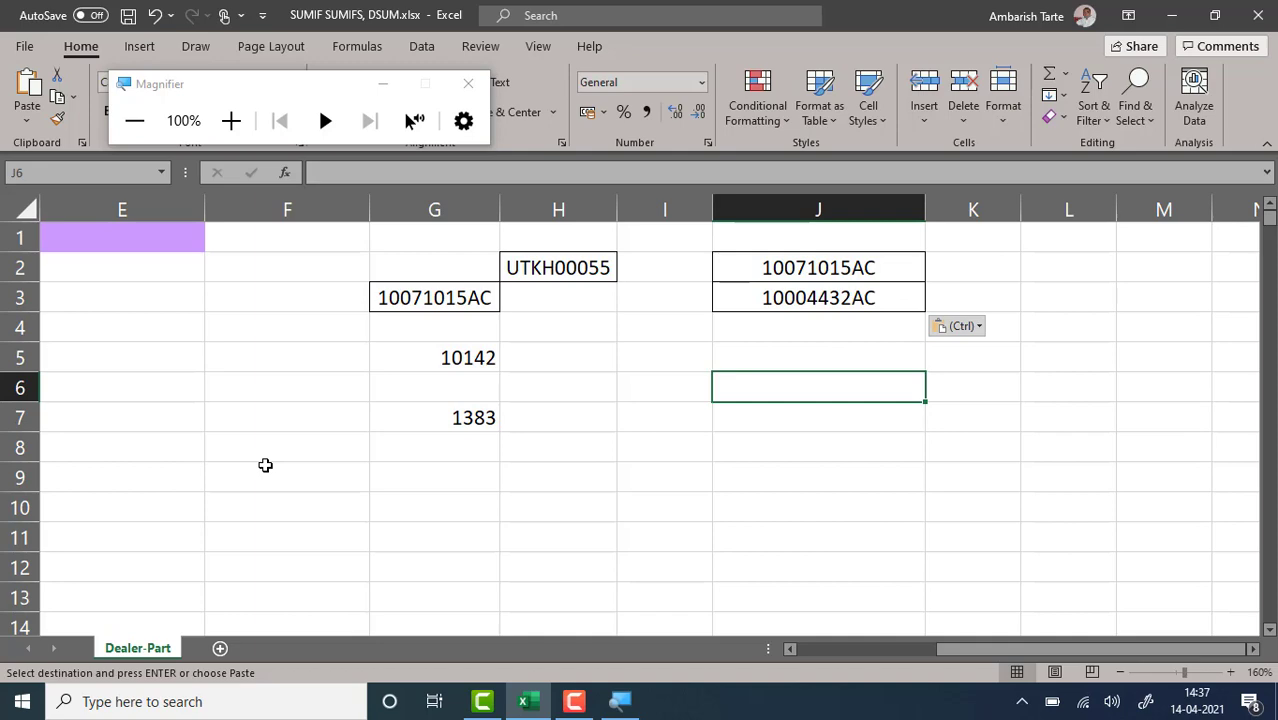
Place the Part No. header in J1 above the two part numbers.
key("ctrl+Home")
key("Right")
key("Right")
key("Right")
key("Right")
key("Right")
key("Right")
key("Right")
key("Right")
key("Right")
key("Right")
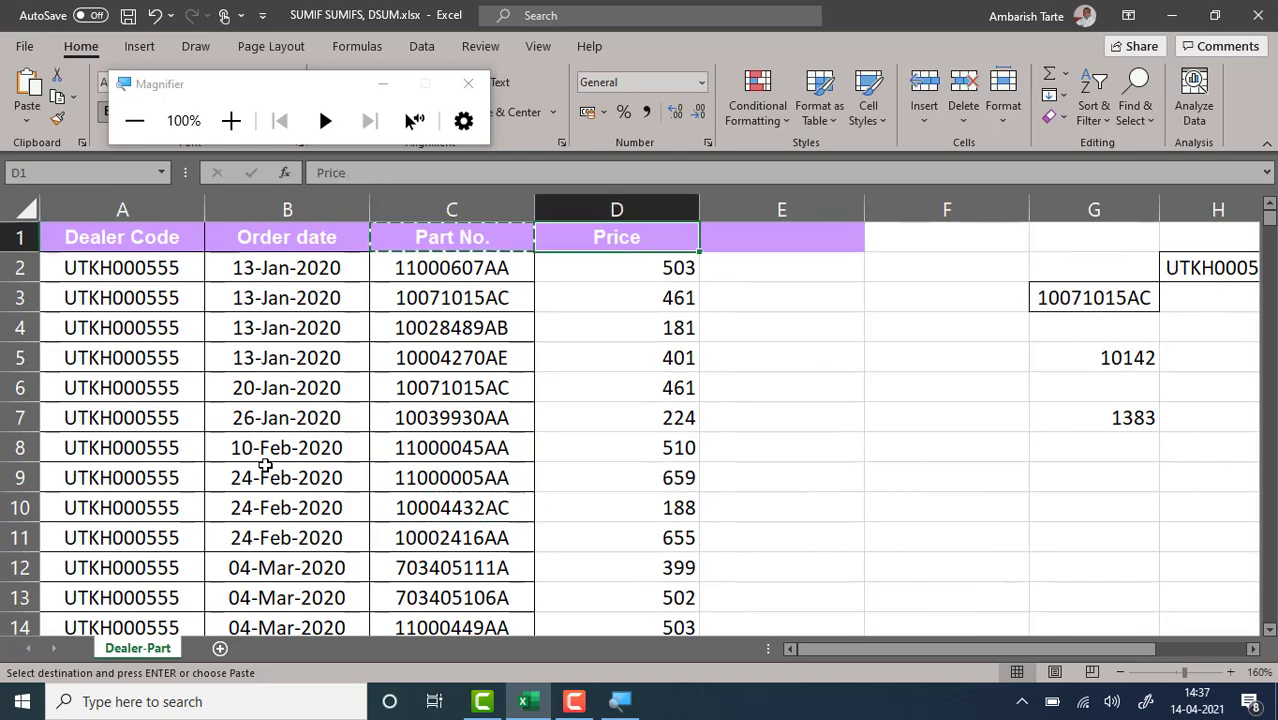
key("Right")
key("Left")
key("Left")
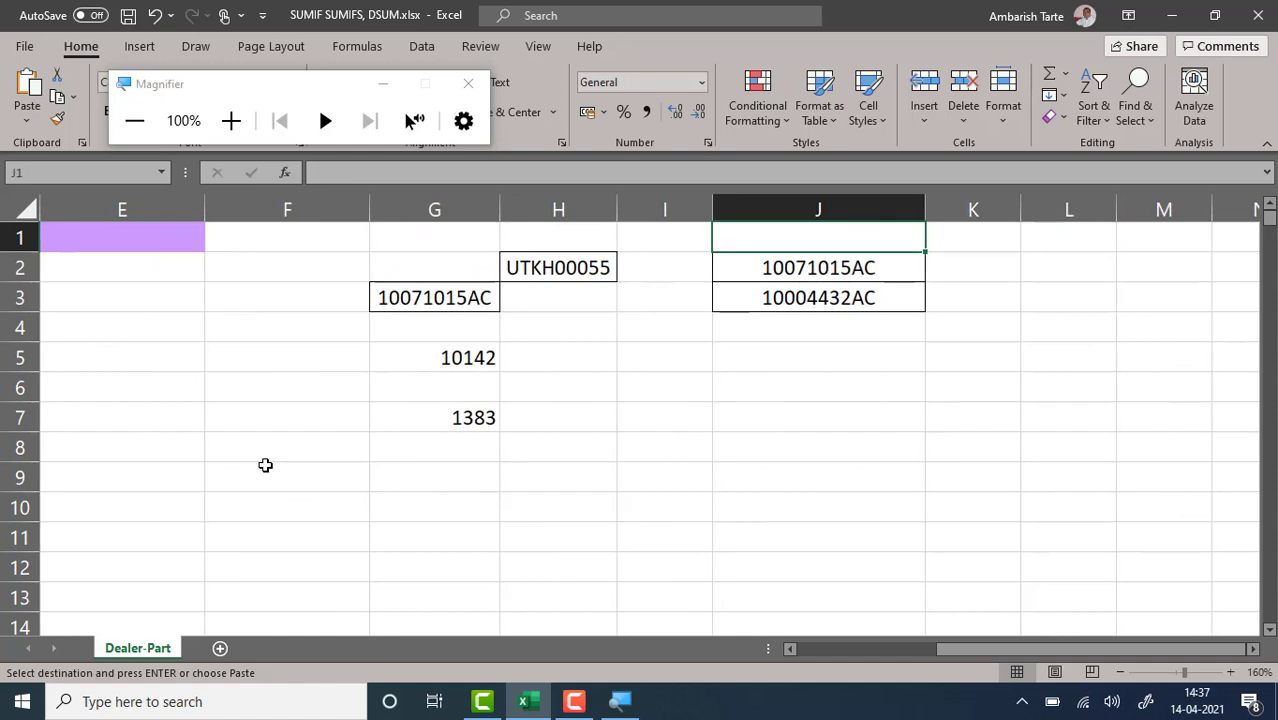
key("ctrl+v")
key("Down")
key("Down")
key("Down")
key("Down")
key("Down")
key("Down")
key("Down")
key("Down")
key("Down")
key("Up")
key("Up")
key("Up")
key("Up")
key("Up")
key("Up")
key("Up")
key("Up")
key("Down")
key("Down")
key("Down")
key("Down")
key("Up")
key("Up")
key("Up")
key("Up")
key("Down")
key("Down")
key("Down")
key("Down")
key("Down")
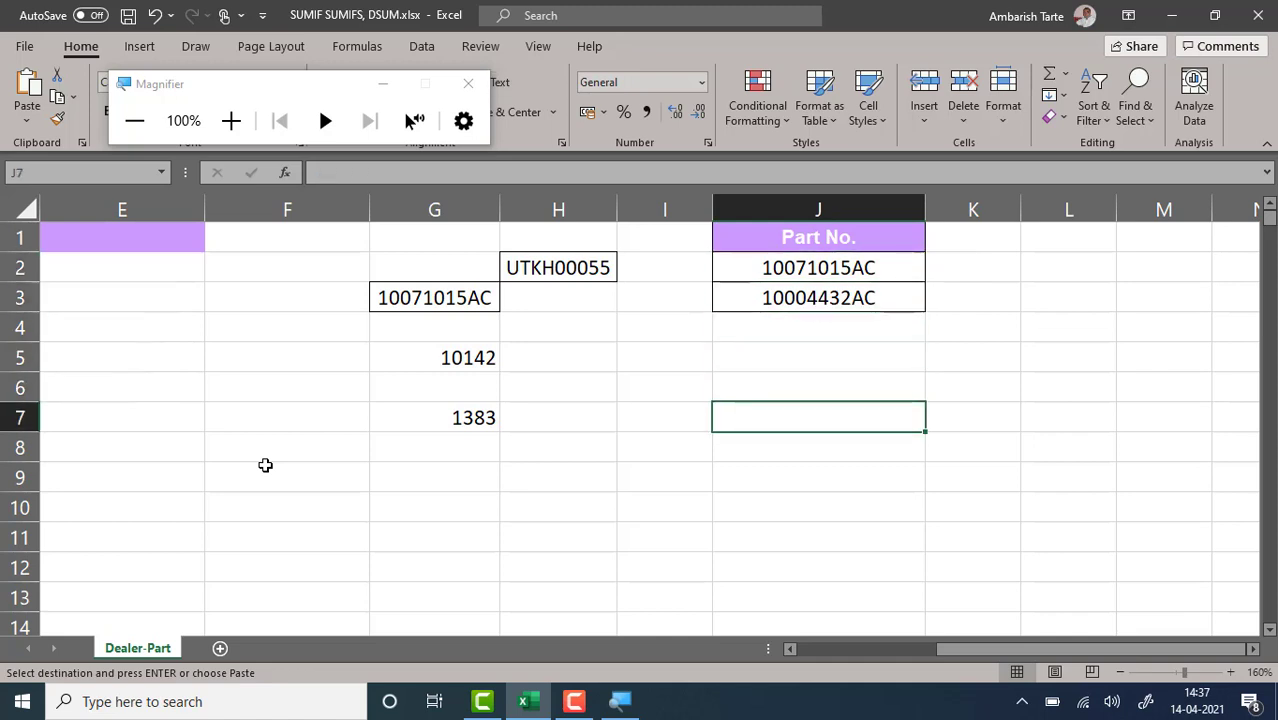
Start a DSUM in J7 using A1:D1069 as the database.
type("d")
key("BackSpace")
type("=ds")
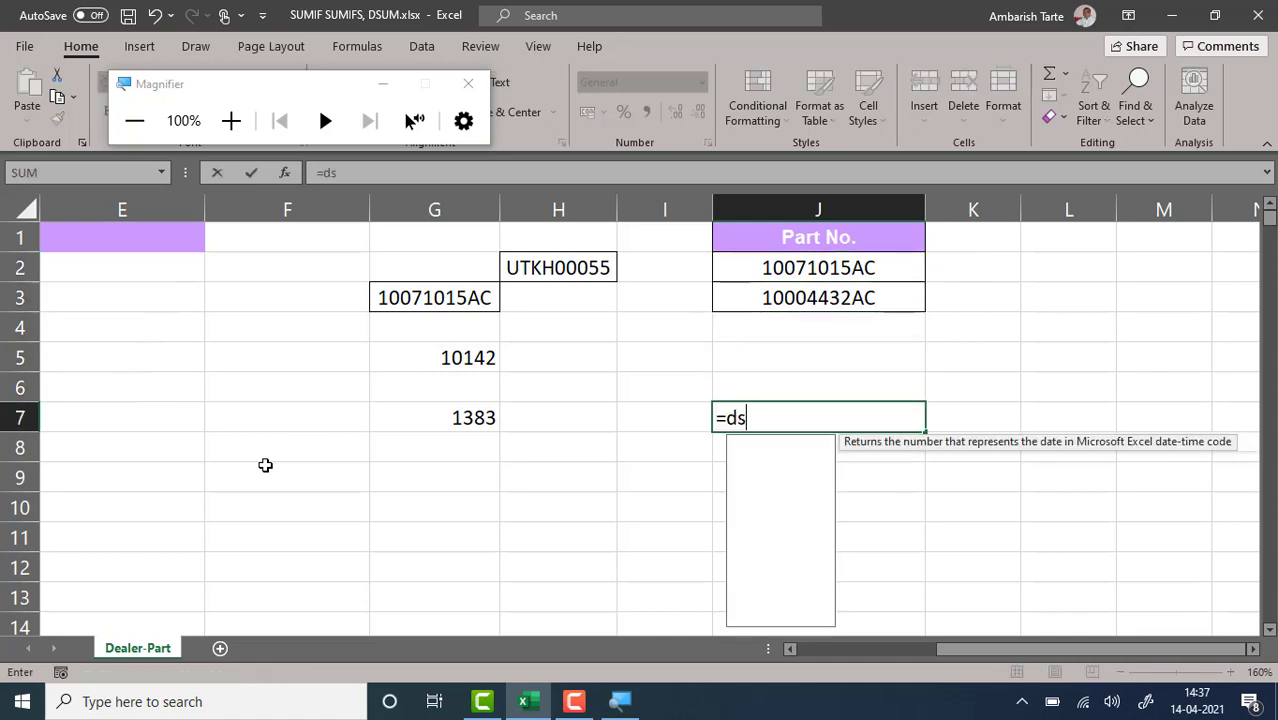
key("Down")
key("Down")
key("Tab")
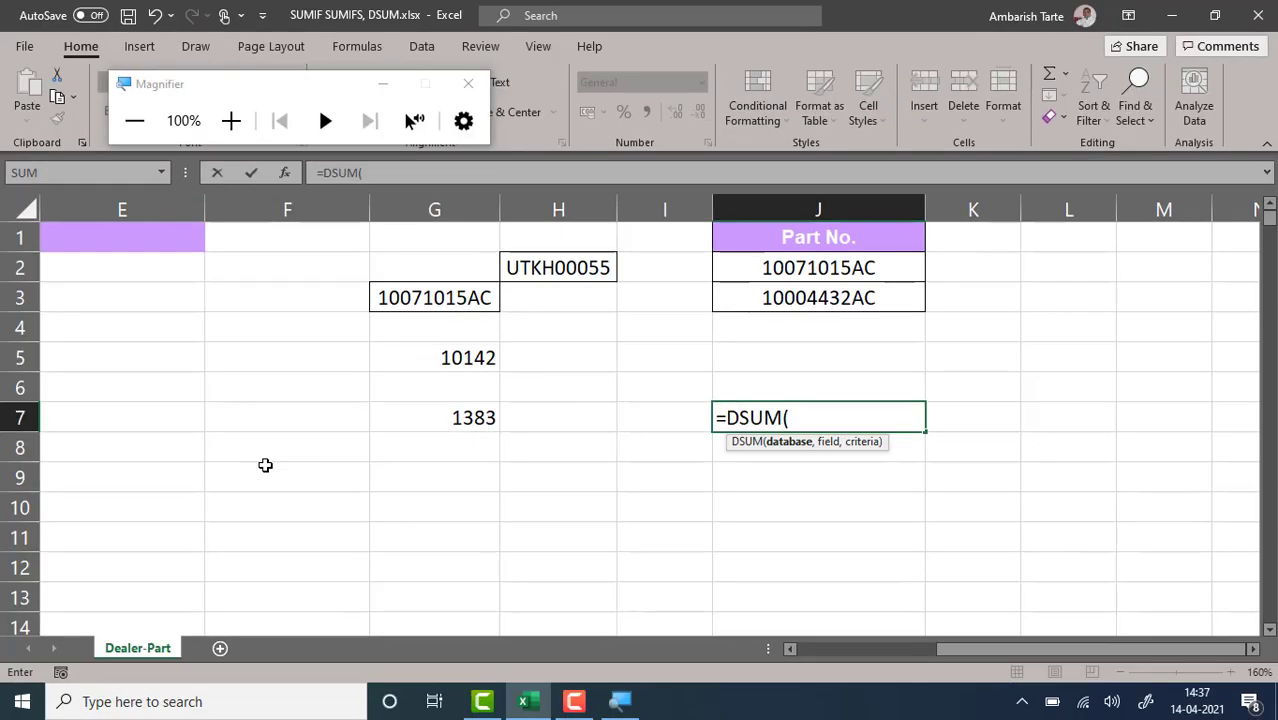
key("ctrl+Left")
key("ctrl+Up")
key("ctrl+shift+Right")
key("ctrl+shift+Down")
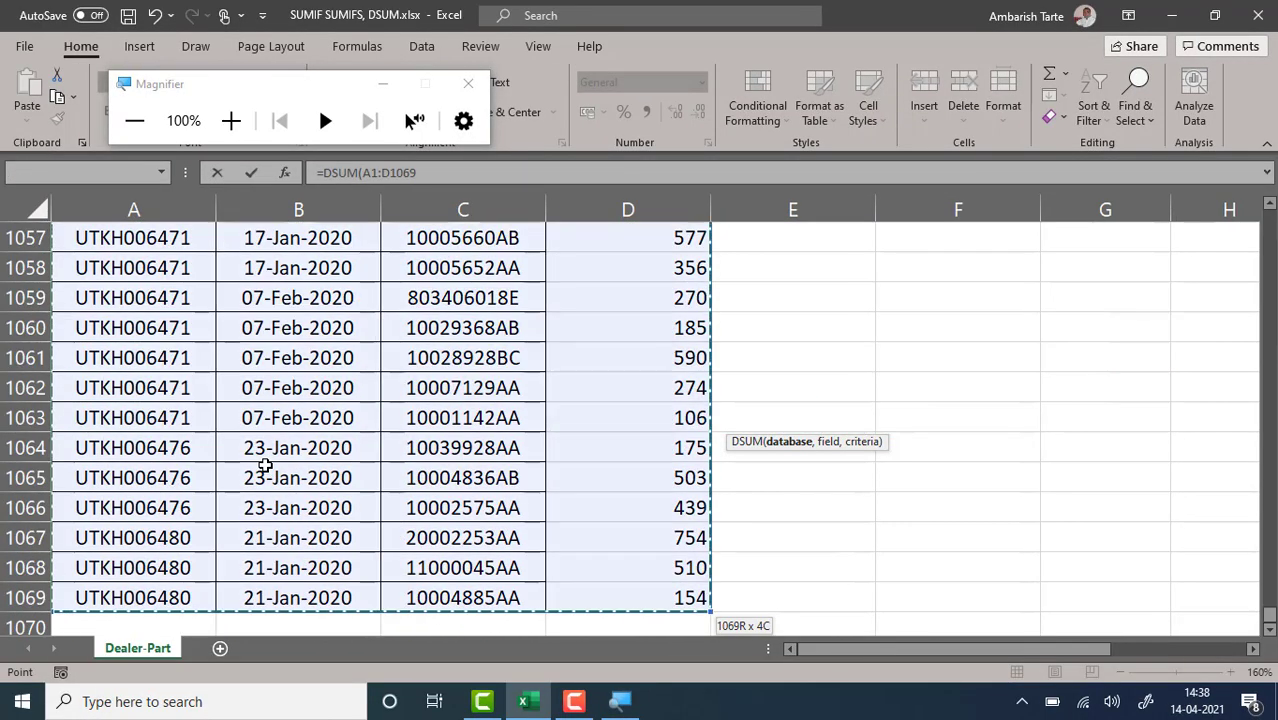
key("ctrl+BackSpace")
type(",")
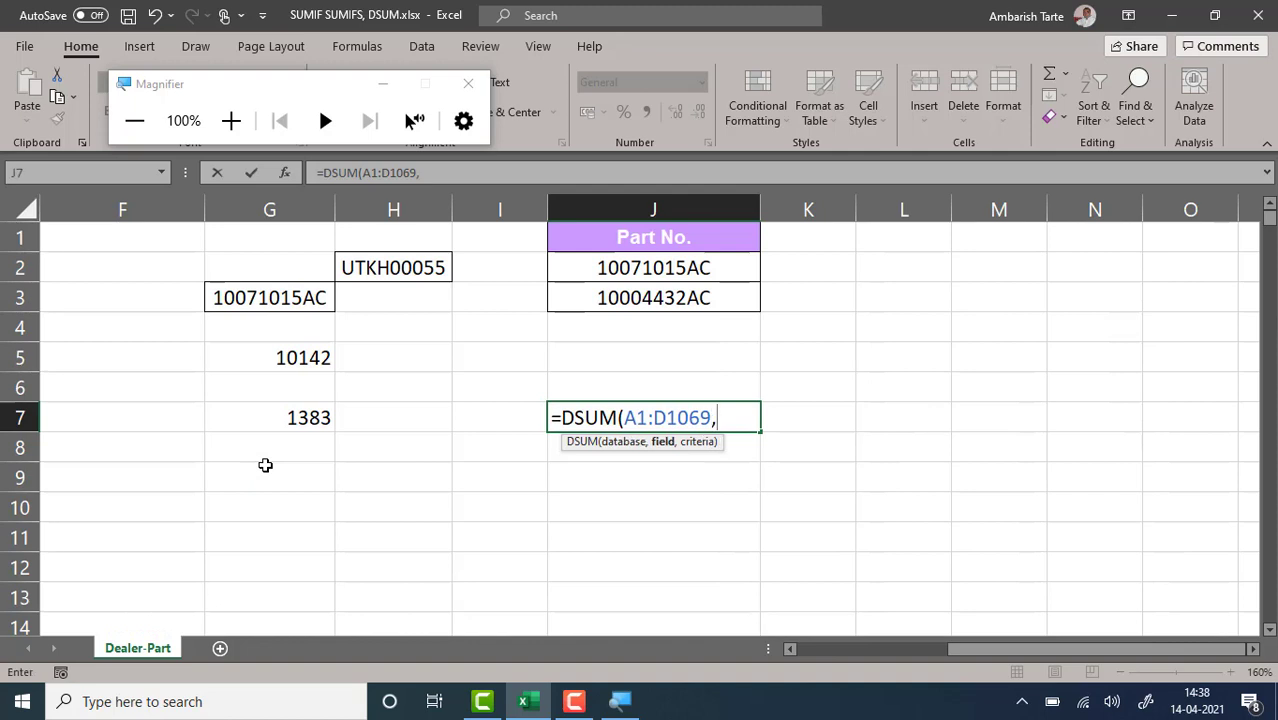
Set the DSUM field to the Price header in D1.
key("Left")
key("Left")
key("Left")
key("Left")
key("Up")
key("Left")
key("Left")
key("Left")
key("Left")
key("Up")
key("Up")
key("Up")
key("Up")
key("Right")
key("Right")
key("Up")
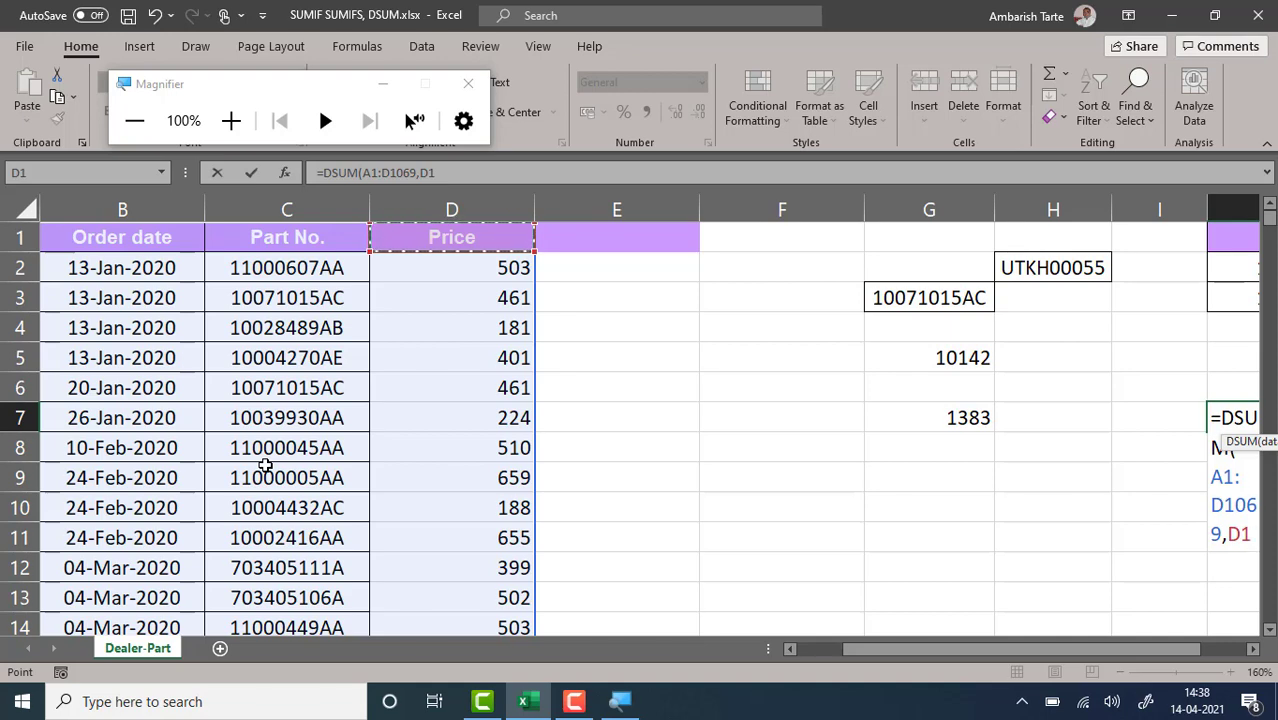
Keep D1 as the DSUM field argument in J7, replacing a trial field number 4.
scroll(265, 465, "right", 2)
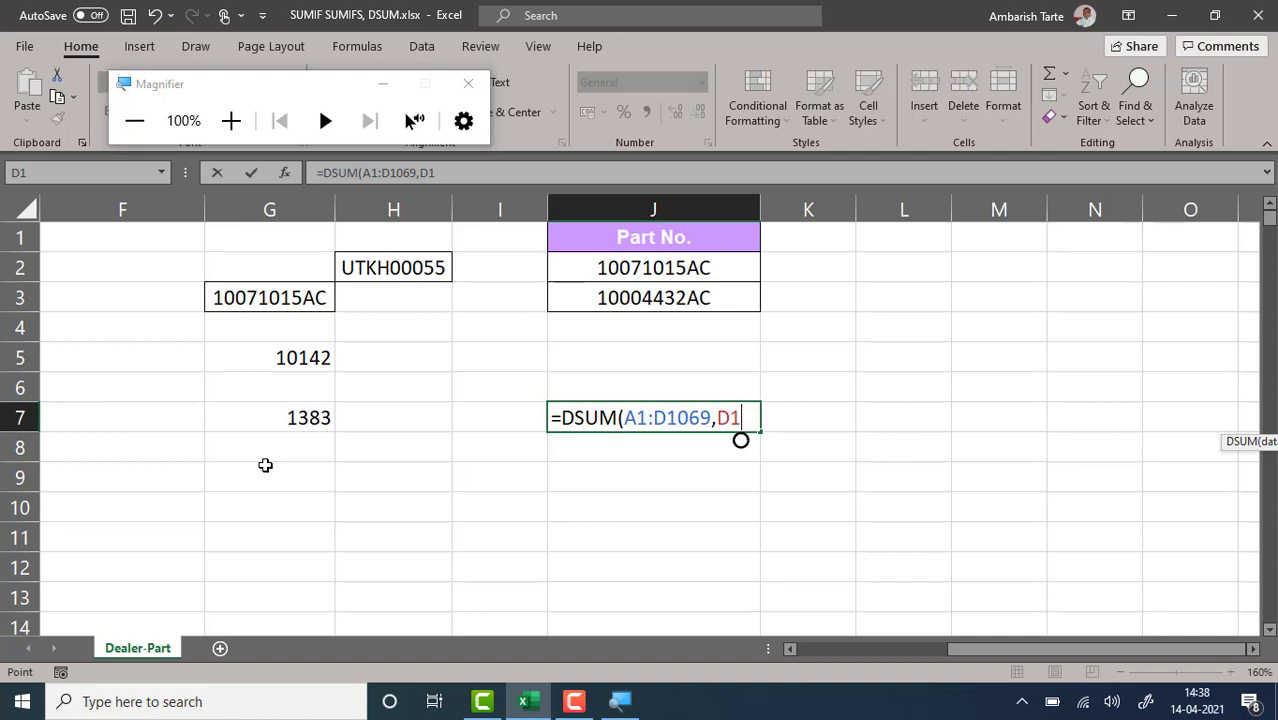
key("BackSpace")
key("BackSpace")
type("4")
key("BackSpace")
type("D1")
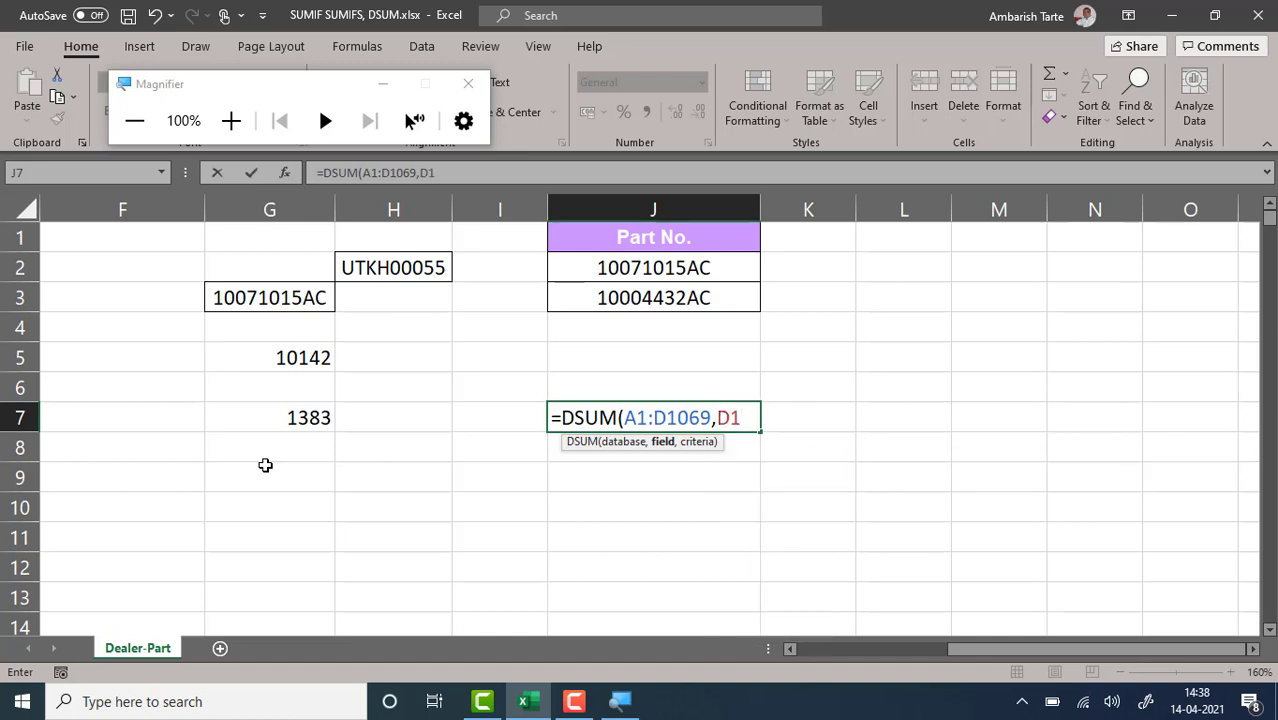
type(",")
Complete the DSUM with criteria range J1:J3, returning a Price total of 11834.
key("super+plus")
left_click_drag(725, 70, 722, 177)
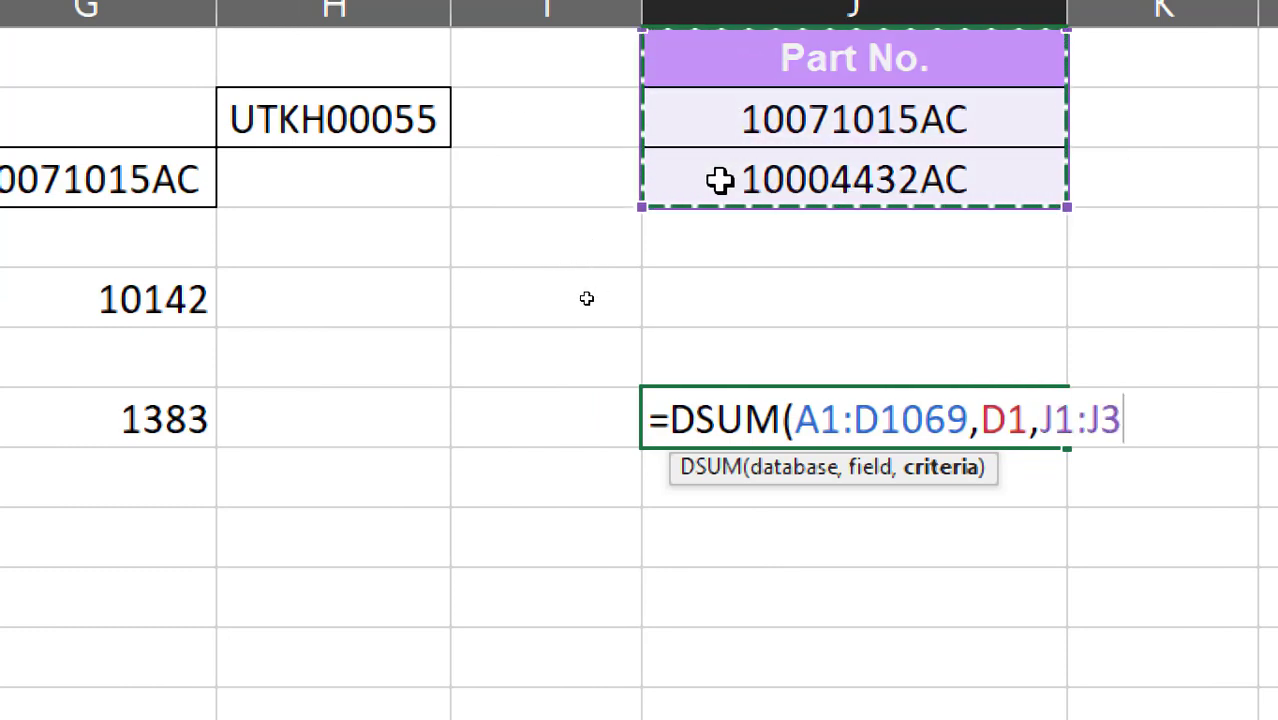
key("Return")
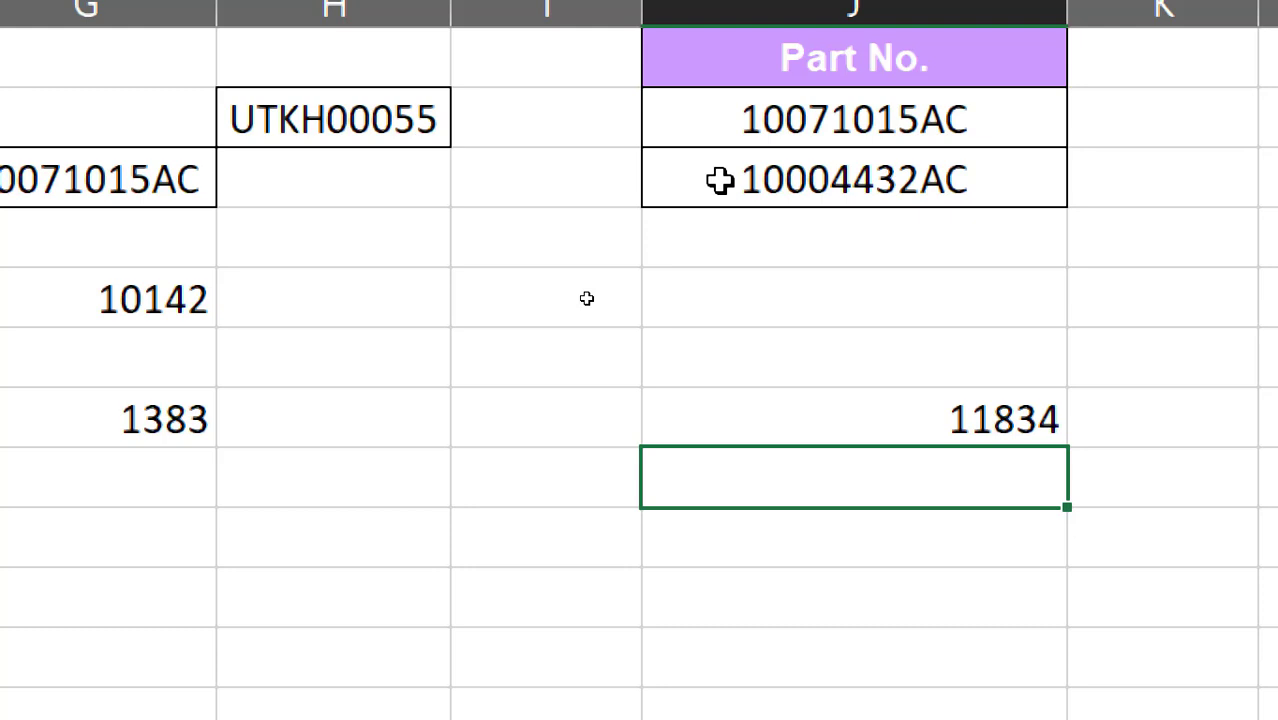
key("ctrl+alt+minus")
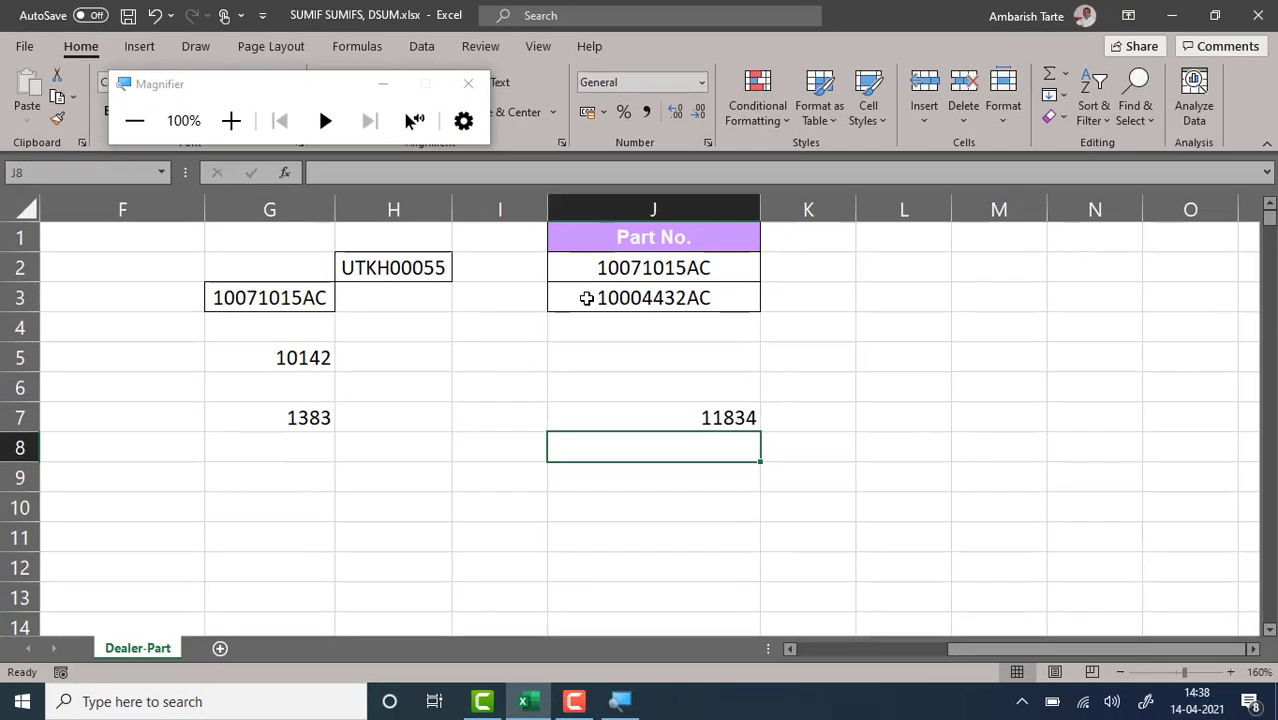
left_click(578, 701)
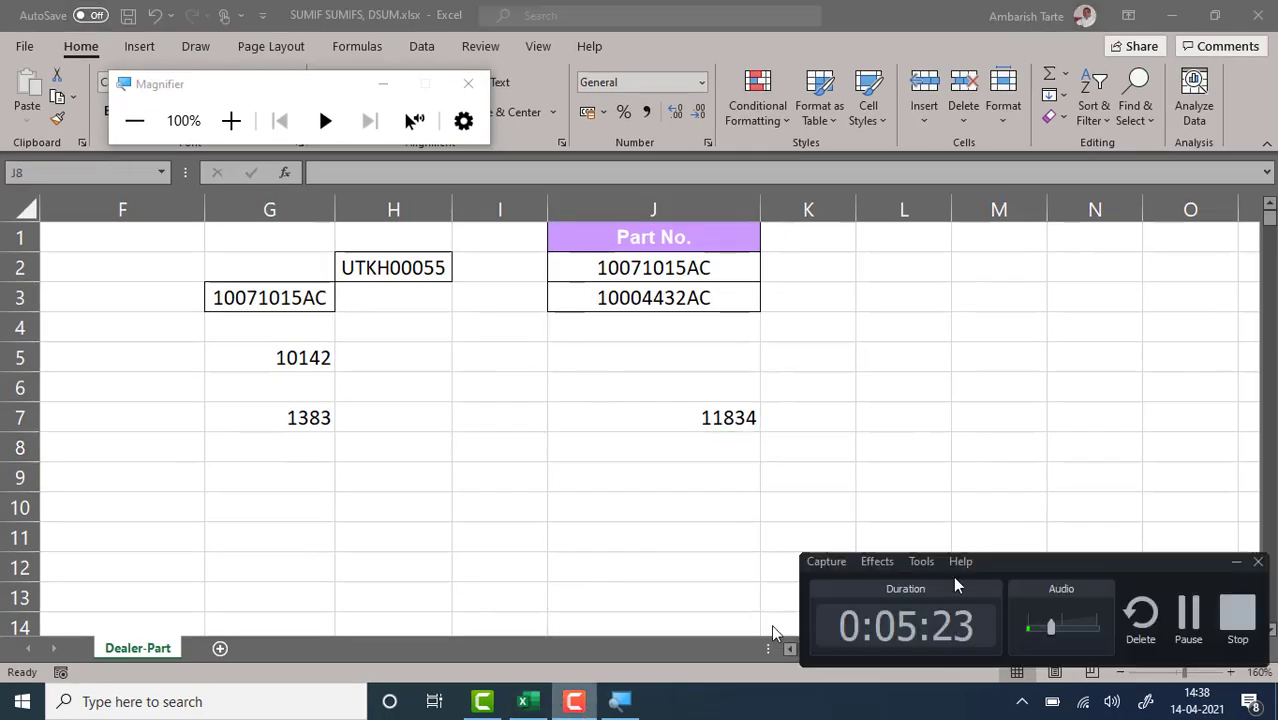